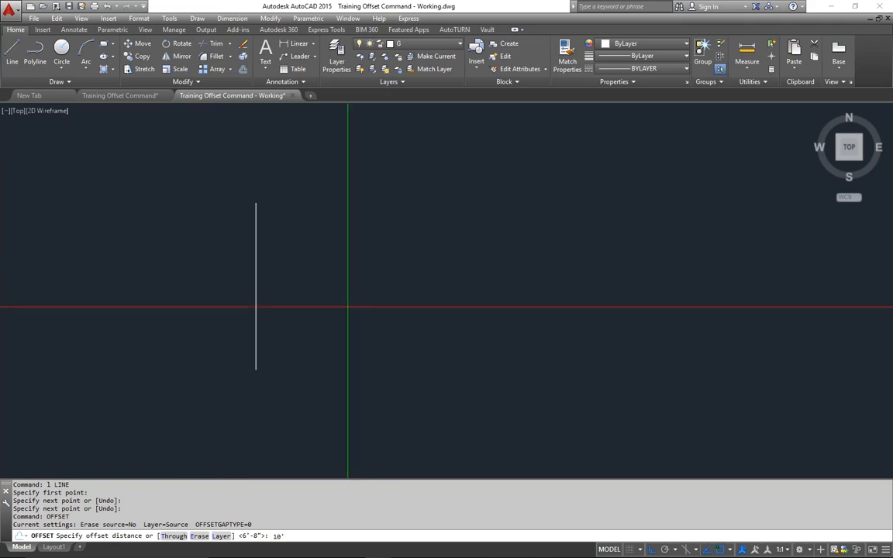
Step: Offset the vertical line by 10', making two successive copies to its right and one copy to its left
{"action": "key", "text": "Return"}
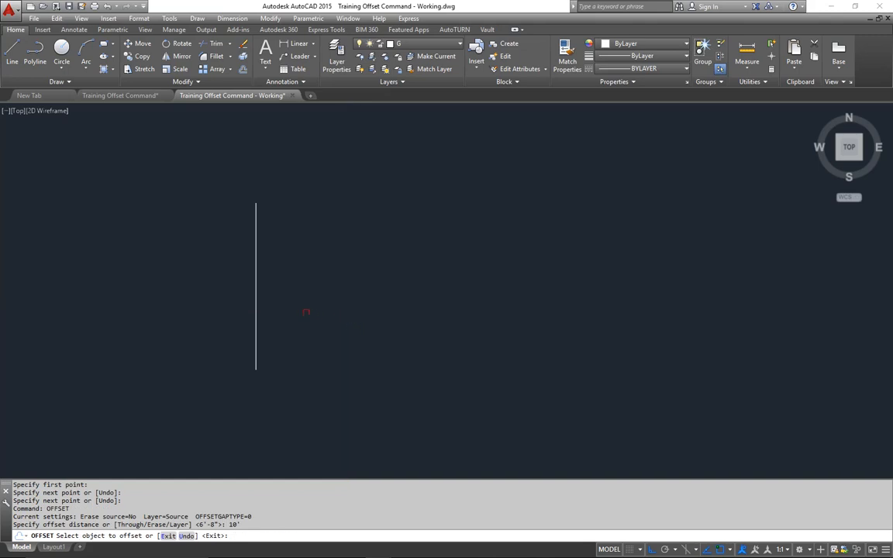
{"action": "left_click", "coordinate": [256, 285]}
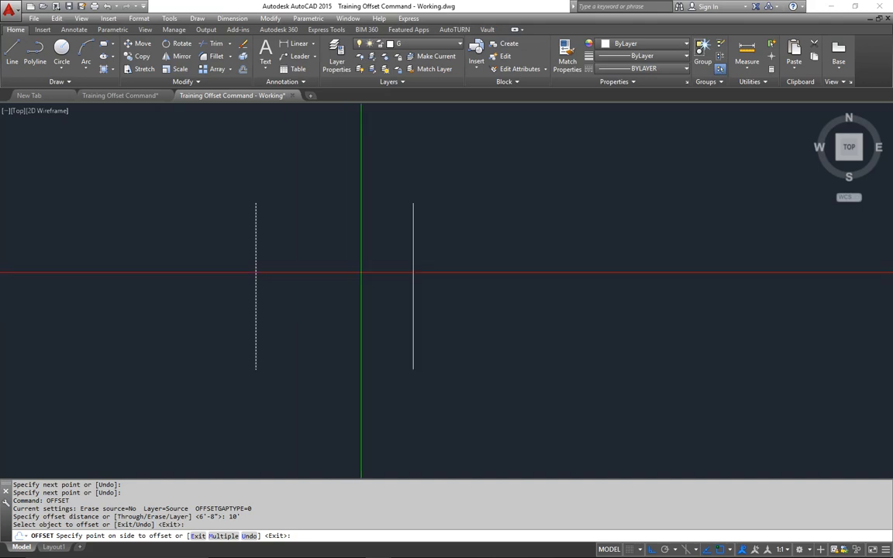
{"action": "left_click", "coordinate": [361, 269]}
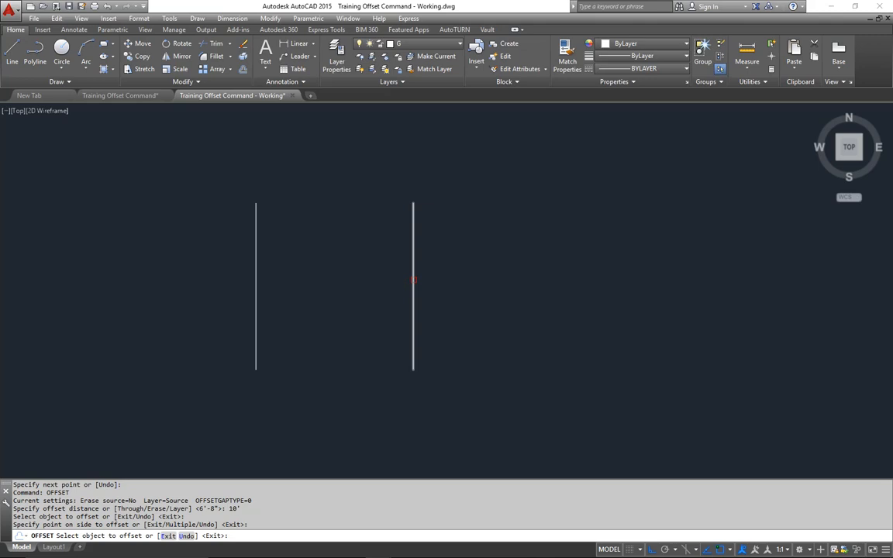
{"action": "left_click", "coordinate": [413, 280]}
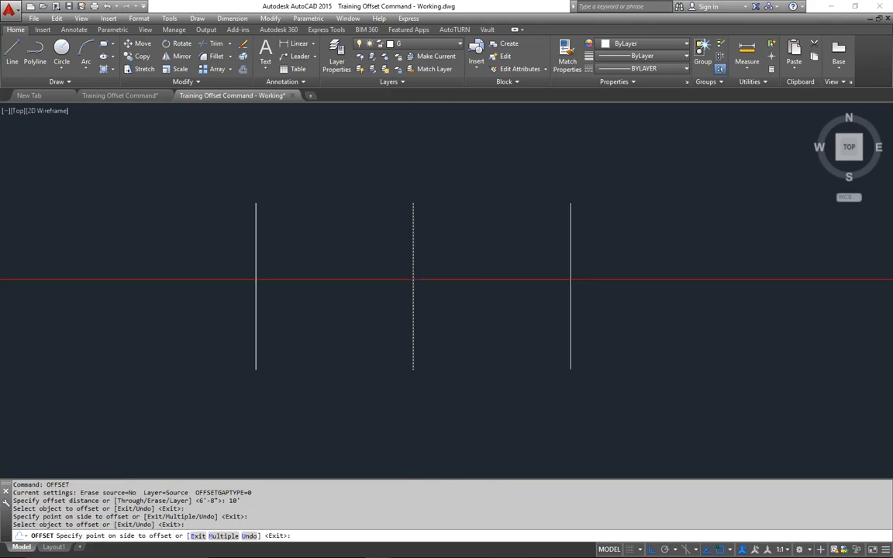
{"action": "left_click", "coordinate": [506, 279]}
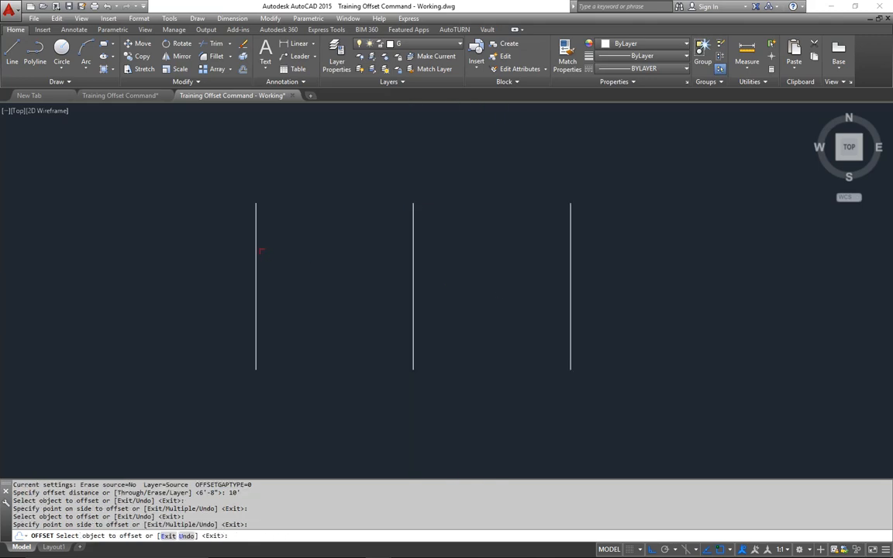
{"action": "left_click", "coordinate": [257, 253]}
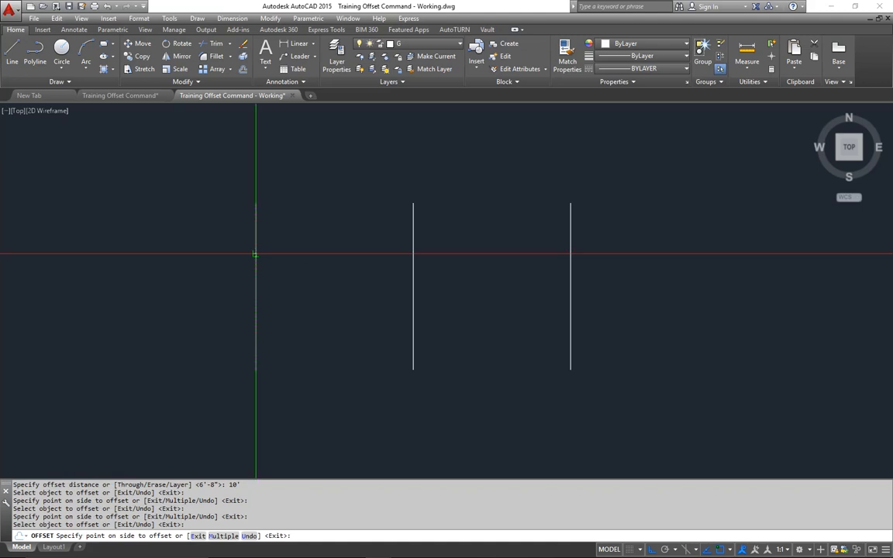
{"action": "left_click", "coordinate": [178, 244]}
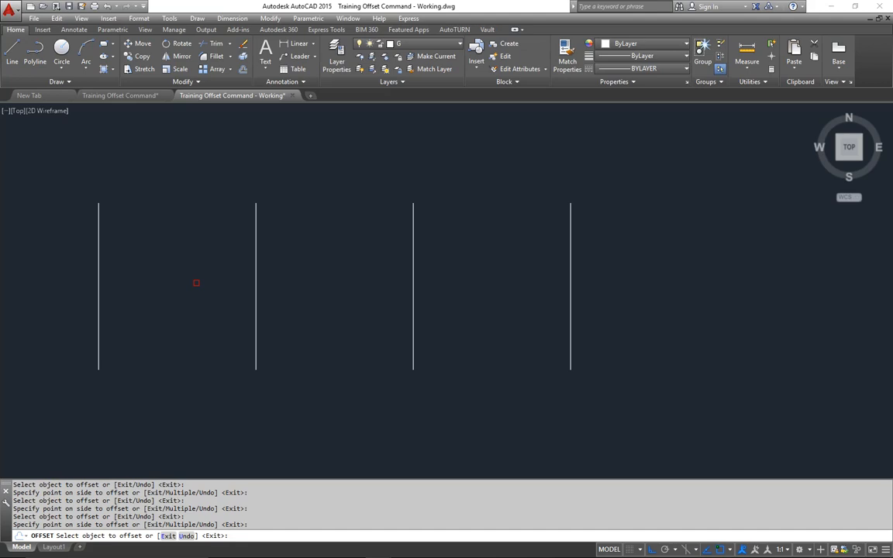
{"action": "key", "text": "Return"}
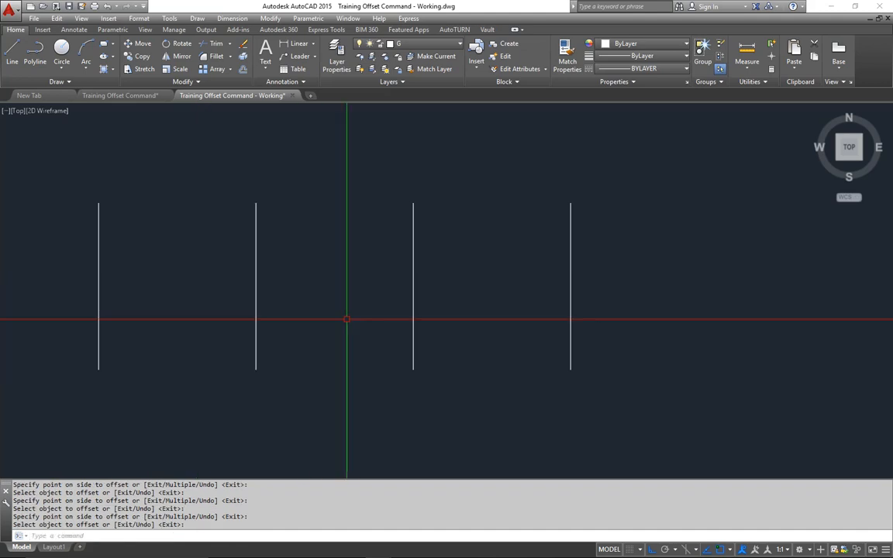
Step: Erase all four vertical lines from the drawing
{"action": "left_click", "coordinate": [611, 248]}
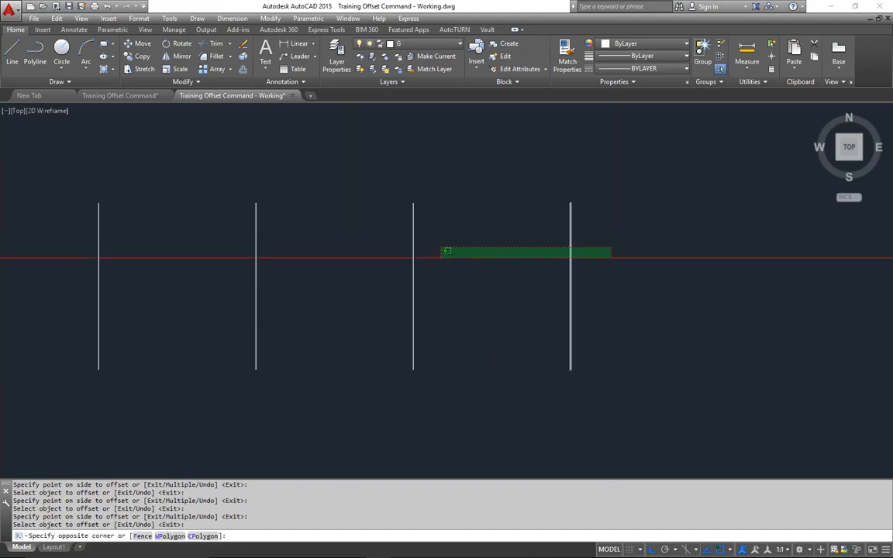
{"action": "left_click", "coordinate": [58, 268]}
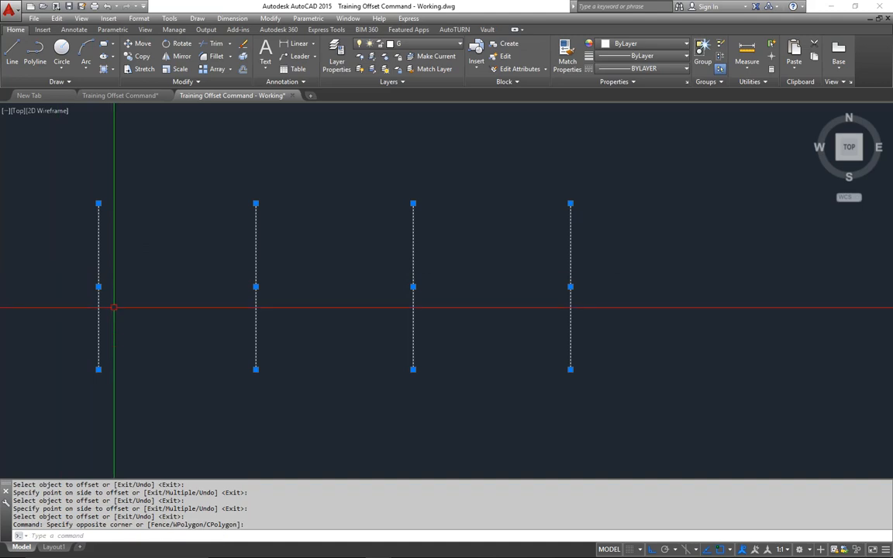
{"action": "key", "text": "Delete"}
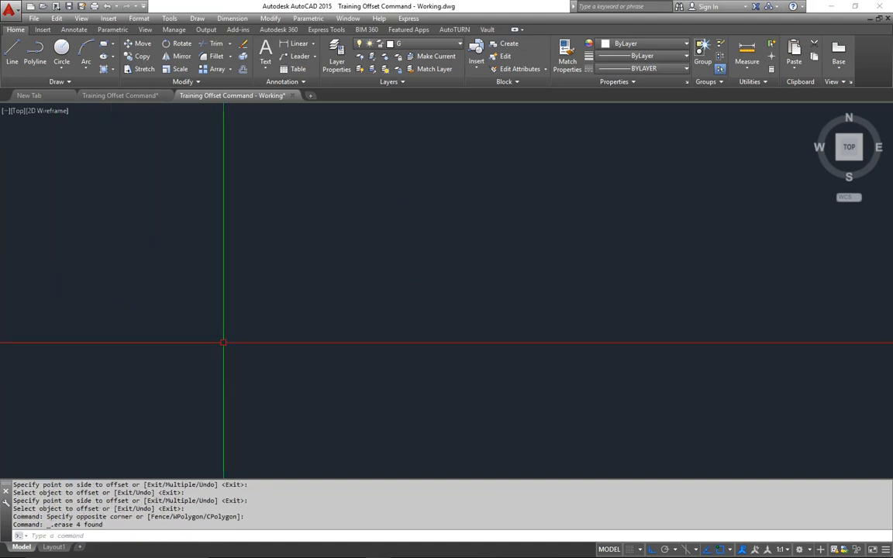
Step: Draw a single vertical line in the left half of the empty drawing area
{"action": "type", "text": "l"}
{"action": "key", "text": "Return"}
{"action": "left_click", "coordinate": [207, 214]}
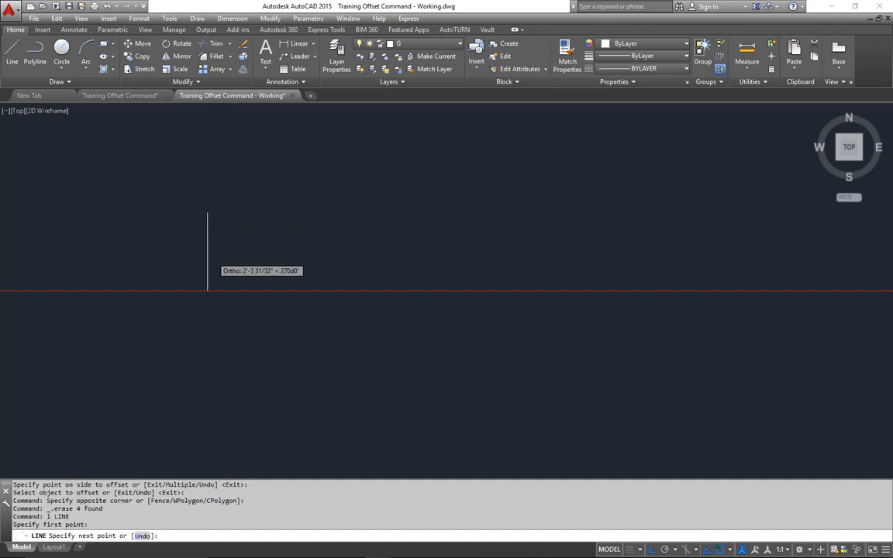
{"action": "left_click", "coordinate": [209, 385]}
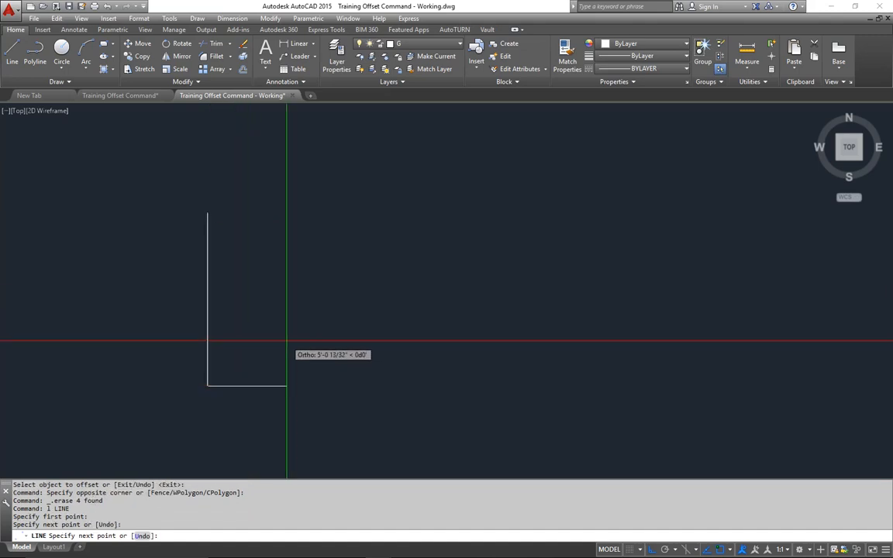
{"action": "key", "text": "Return"}
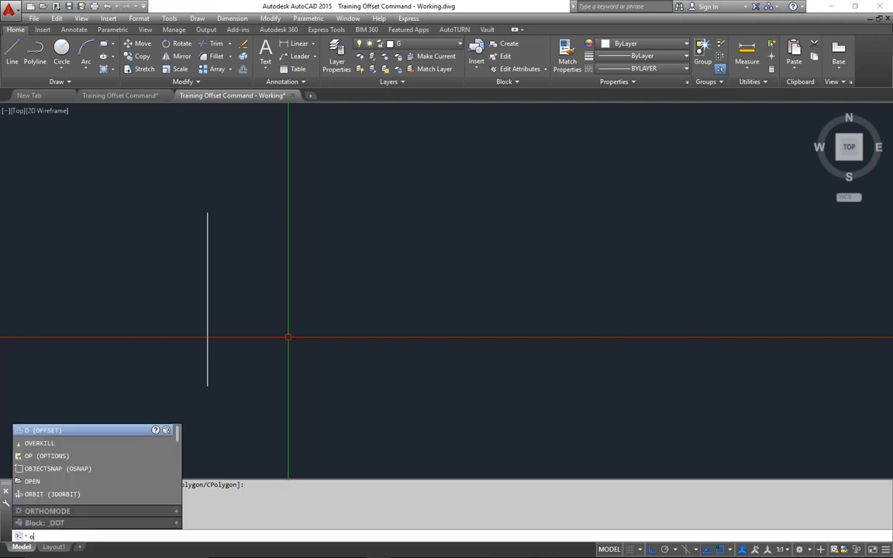
Step: Offset the vertical line to the right with the Multiple option at the default 10' distance, creating 11 evenly spaced copies
{"action": "key", "text": "Return"}
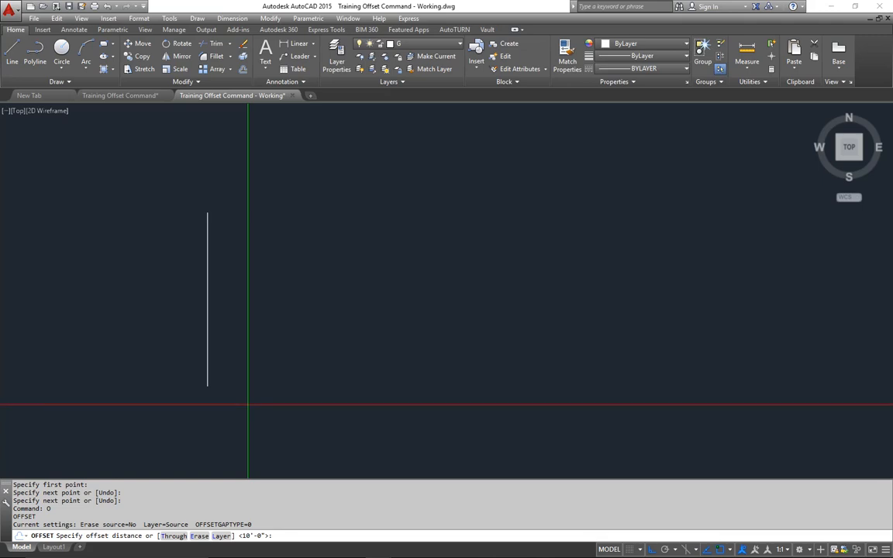
{"action": "key", "text": "Return"}
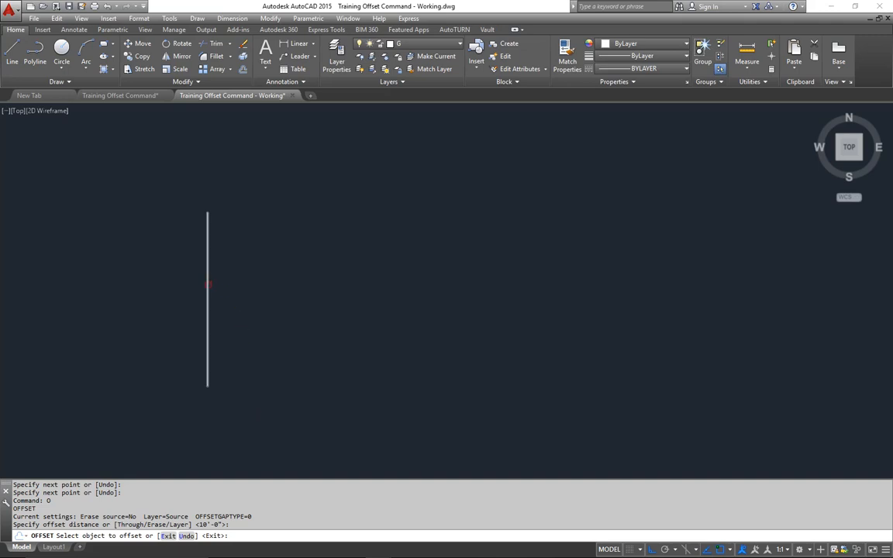
{"action": "left_click", "coordinate": [208, 285]}
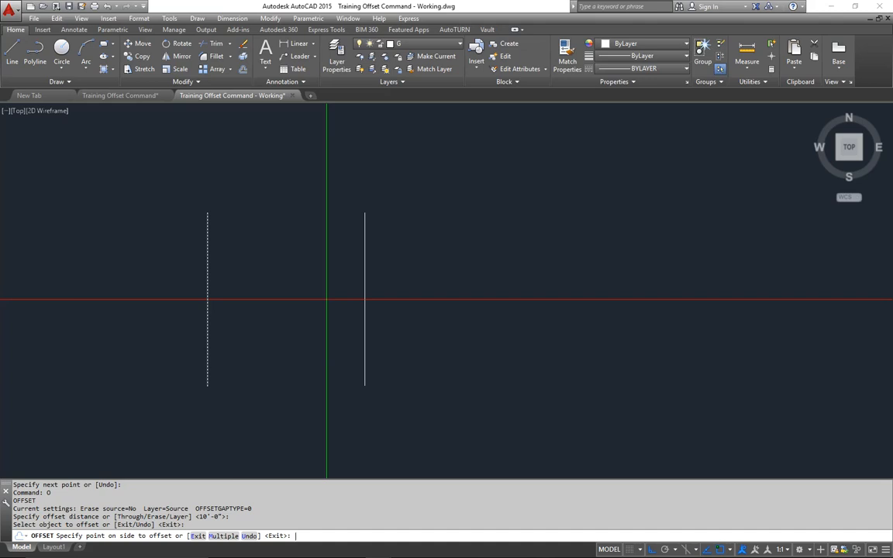
{"action": "key", "text": "Return"}
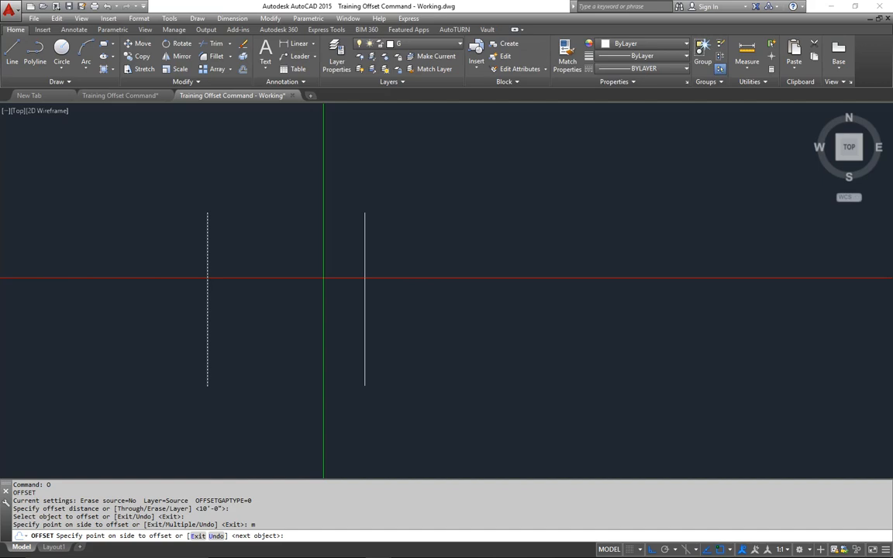
{"action": "left_click", "coordinate": [419, 279]}
{"action": "left_click", "coordinate": [558, 279]}
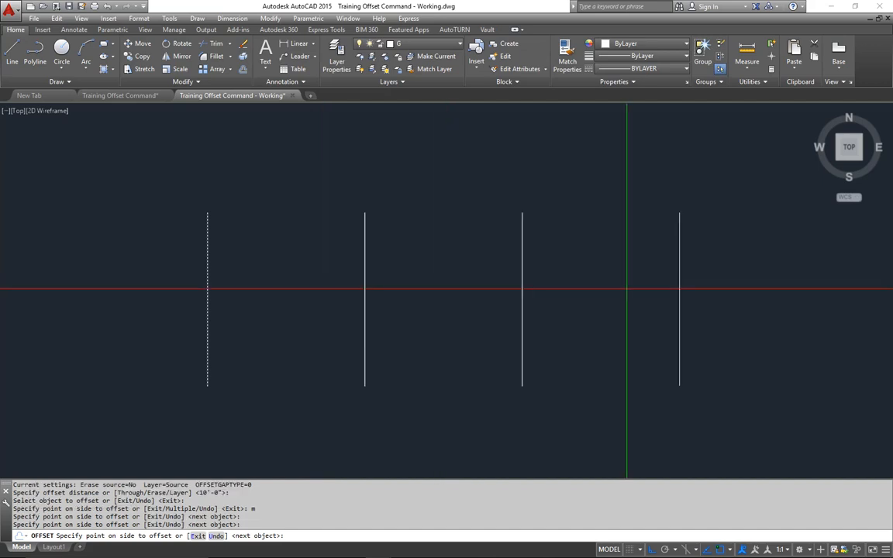
{"action": "left_click", "coordinate": [628, 296]}
{"action": "scroll", "coordinate": [627, 299], "scroll_direction": "down", "scroll_amount": 2}
{"action": "middle_click_drag", "start_coordinate": [628, 299], "coordinate": [332, 278]}
{"action": "scroll", "coordinate": [332, 277], "scroll_direction": "down", "scroll_amount": 2}
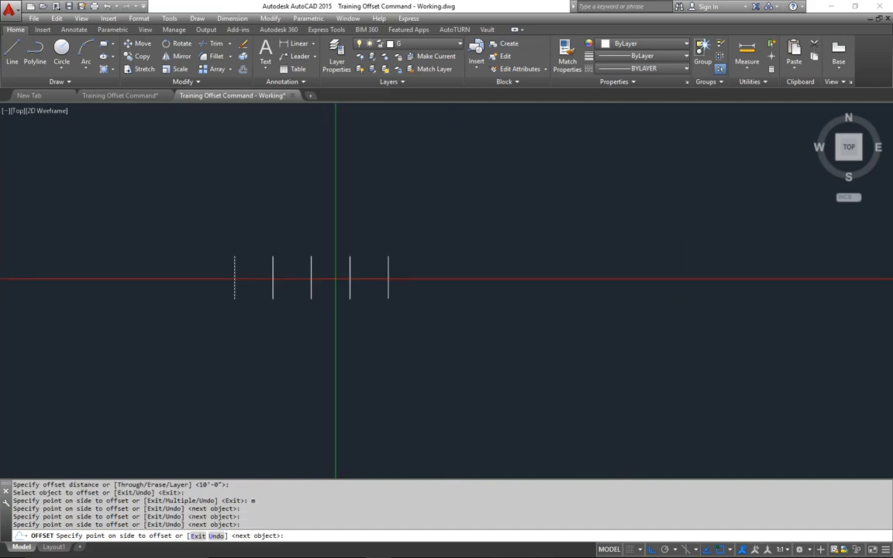
{"action": "left_click", "coordinate": [407, 286]}
{"action": "left_click", "coordinate": [457, 285]}
{"action": "left_click", "coordinate": [504, 288]}
{"action": "left_click", "coordinate": [546, 291]}
{"action": "left_click", "coordinate": [589, 293]}
{"action": "left_click", "coordinate": [612, 293]}
{"action": "left_click", "coordinate": [651, 293]}
{"action": "left_click", "coordinate": [690, 293]}
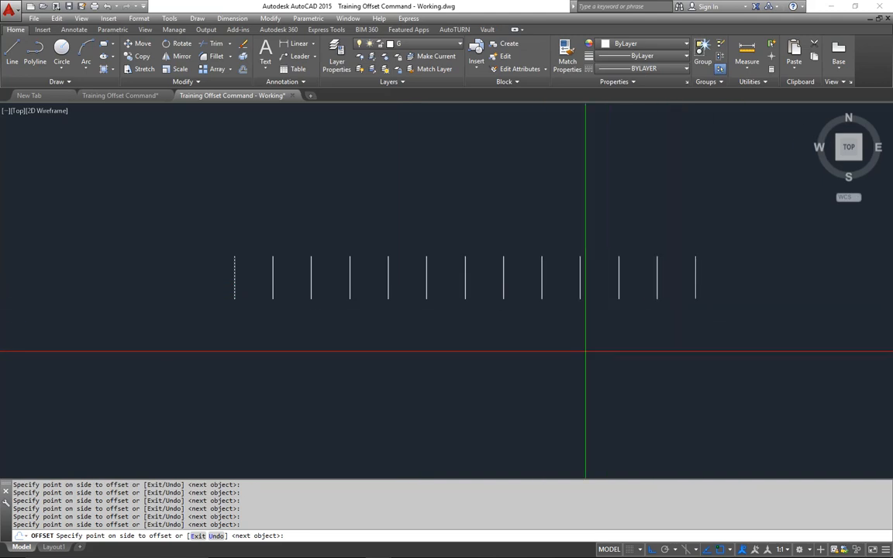
{"action": "key", "text": "Return"}
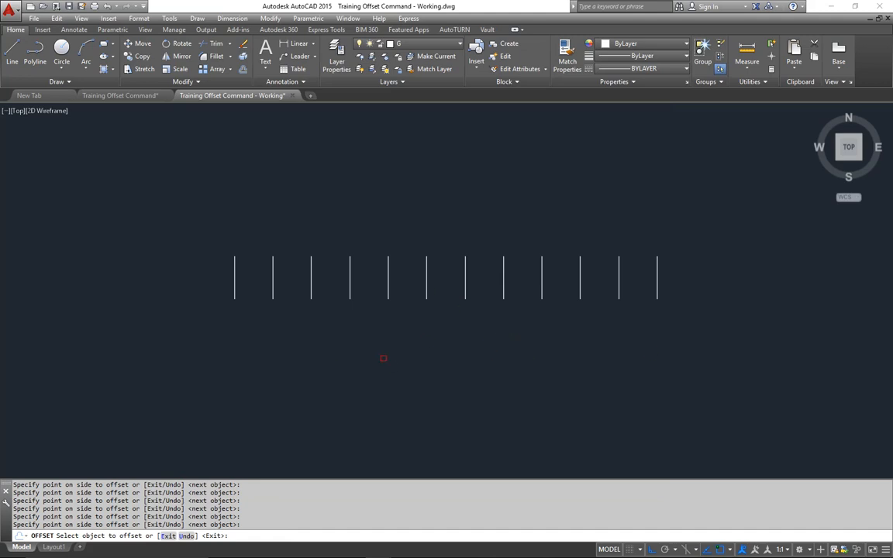
{"action": "key", "text": "Return"}
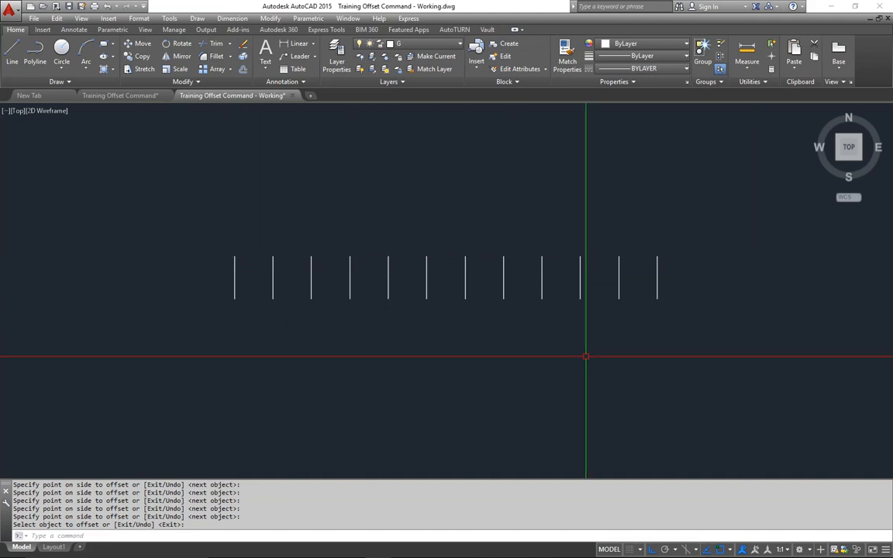
Step: Erase the whole row of vertical lines
{"action": "left_click", "coordinate": [683, 265]}
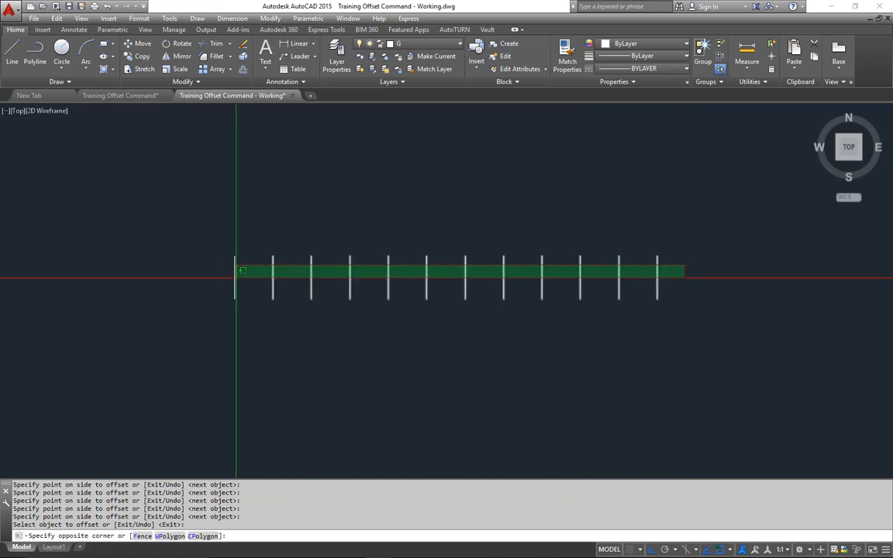
{"action": "left_click", "coordinate": [225, 288]}
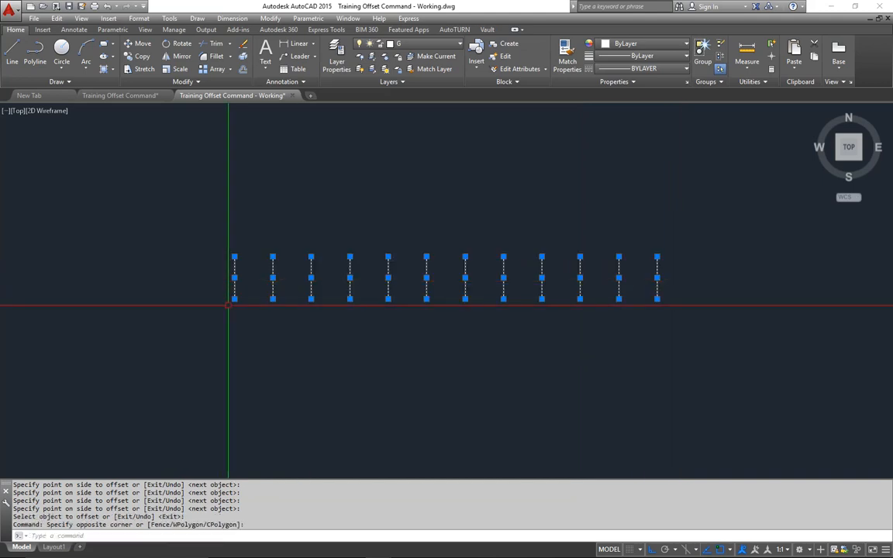
{"action": "key", "text": "Delete"}
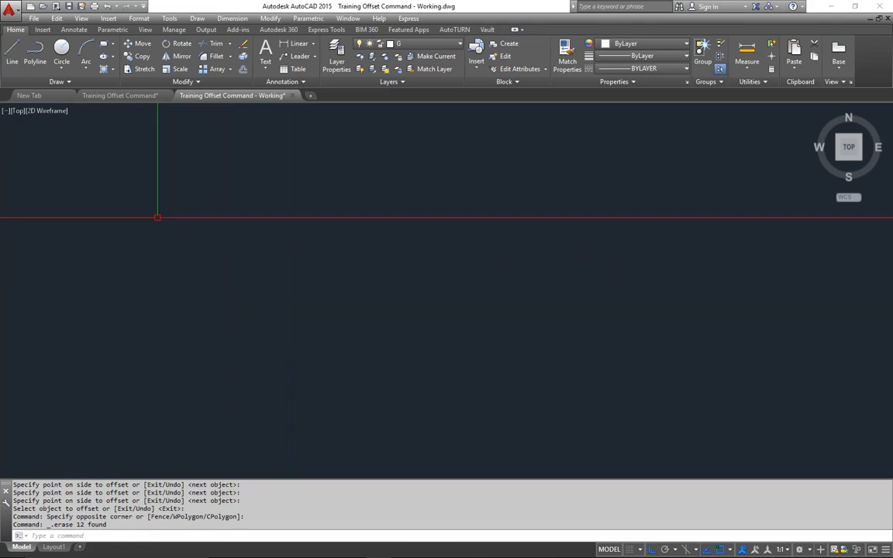
Step: Consult the dimensioned house elevation in Training Offset Command, and draw its 30' horizontal base line from 0,0 in the working drawing with ortho on
{"action": "left_click", "coordinate": [134, 95]}
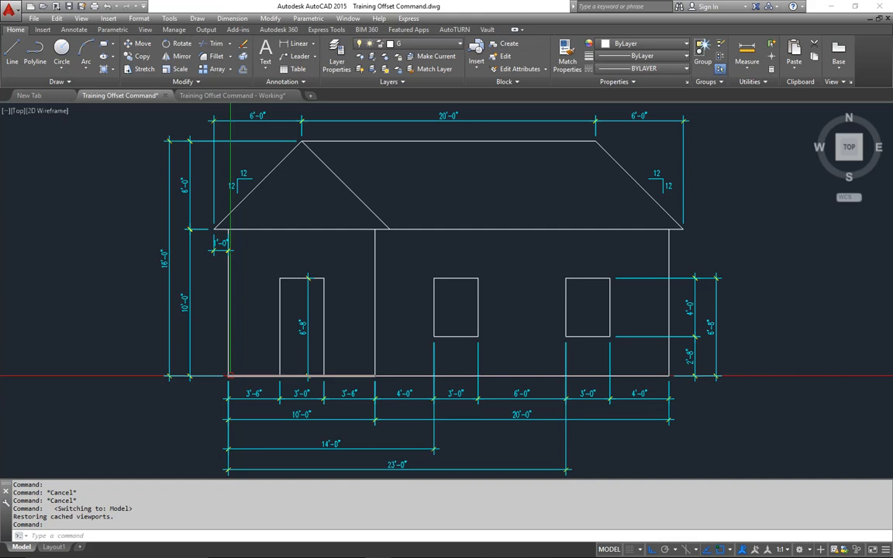
{"action": "left_click", "coordinate": [233, 95]}
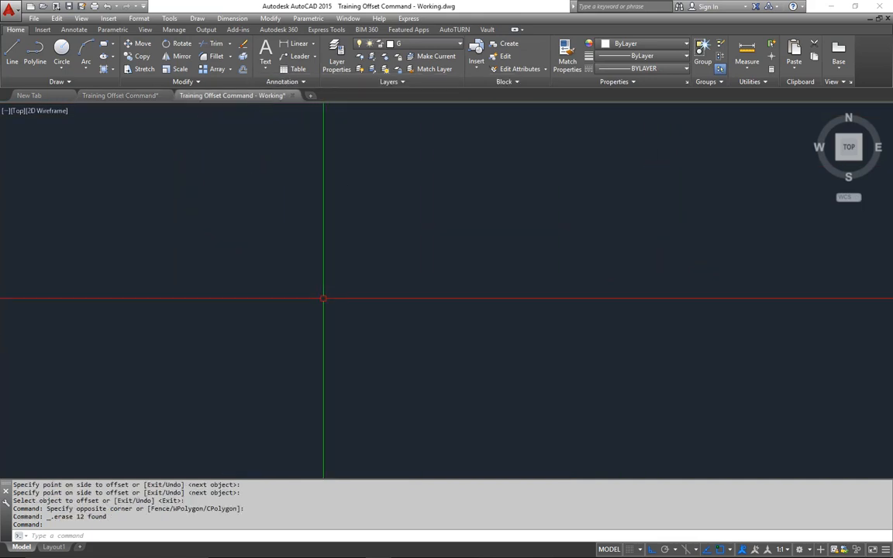
{"action": "key", "text": "Return"}
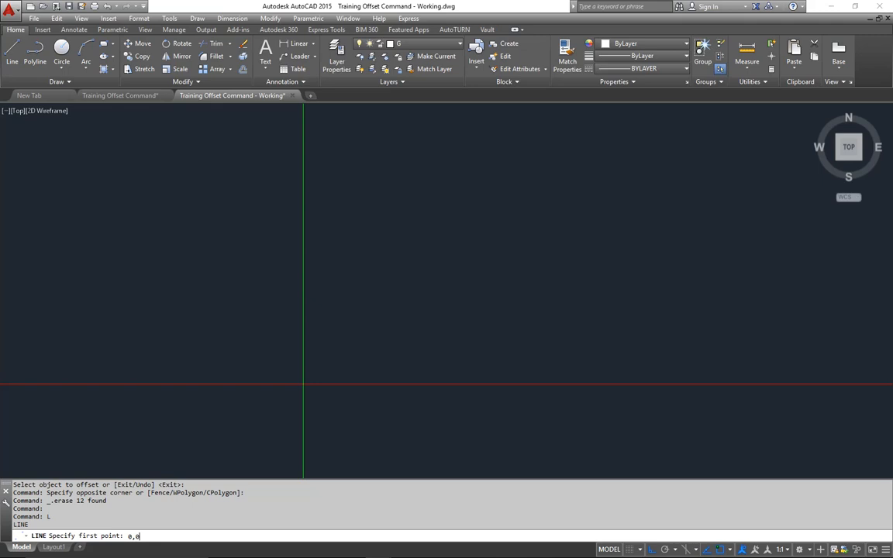
{"action": "type", "text": "0,0"}
{"action": "key", "text": "Return"}
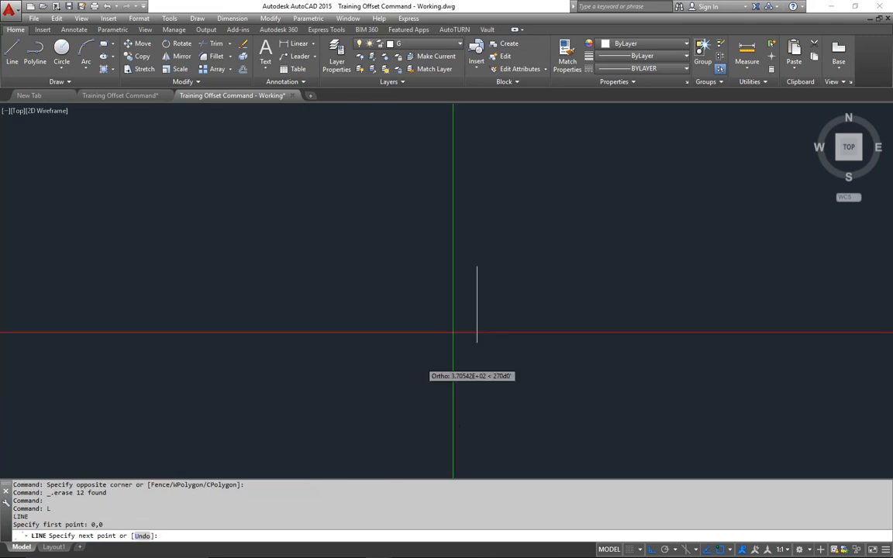
{"action": "middle_click_drag", "start_coordinate": [543, 281], "coordinate": [248, 333]}
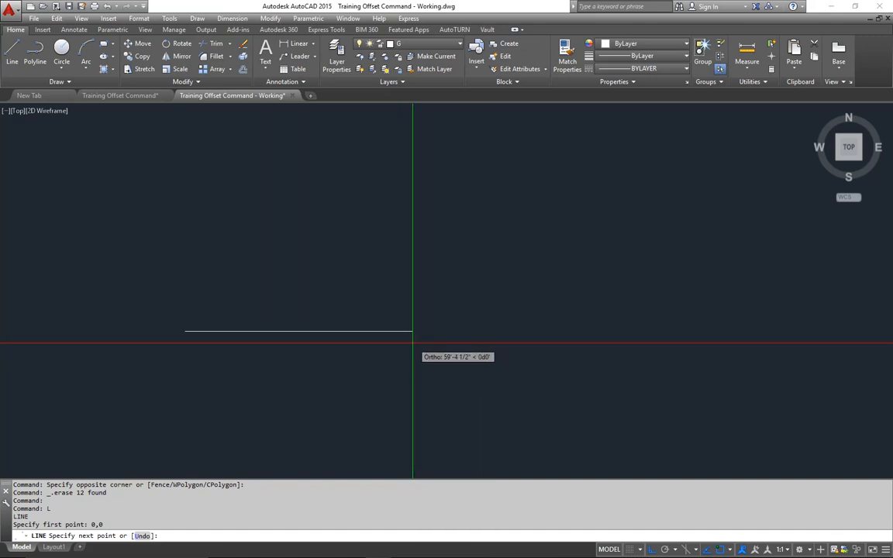
{"action": "key", "text": "F8"}
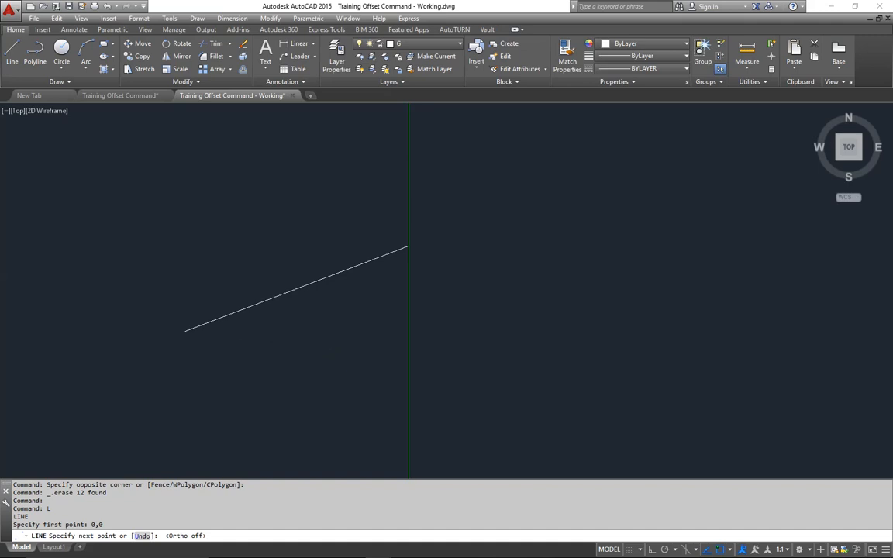
{"action": "key", "text": "F8"}
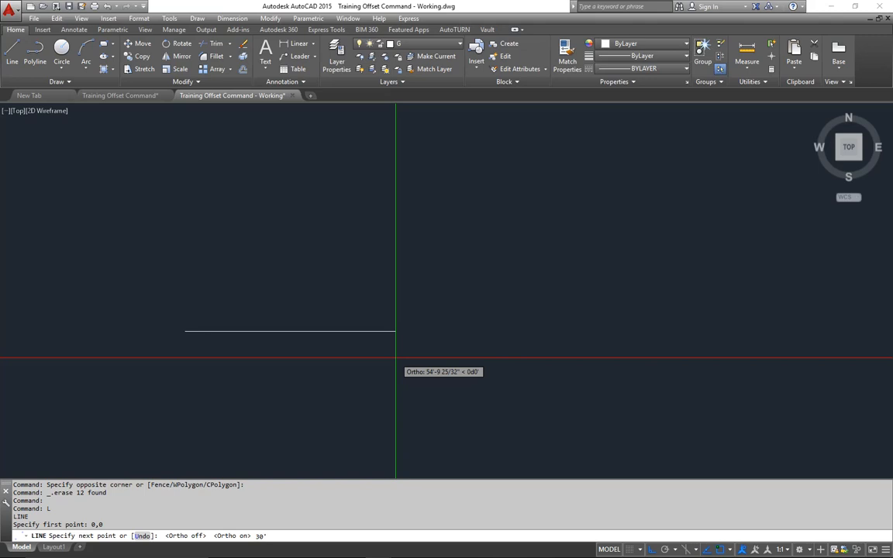
{"action": "type", "text": "30'"}
{"action": "key", "text": "Return"}
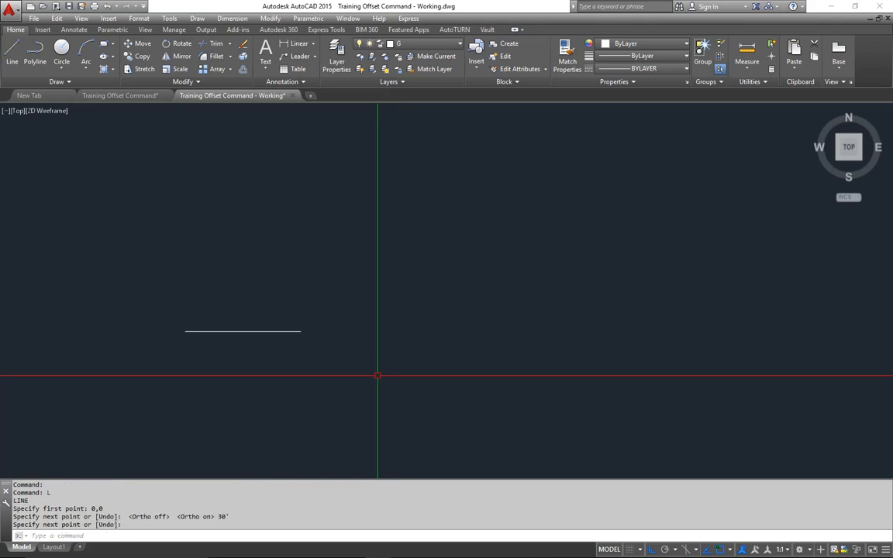
{"action": "middle_click_drag", "start_coordinate": [213, 358], "coordinate": [401, 352]}
{"action": "scroll", "coordinate": [419, 325], "scroll_direction": "up", "scroll_amount": 4}
{"action": "middle_click_drag", "start_coordinate": [471, 317], "coordinate": [431, 365]}
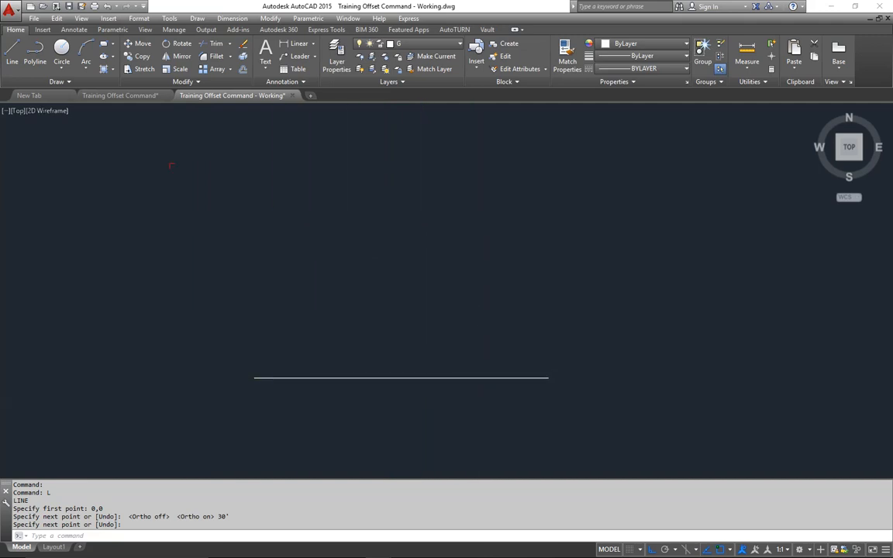
Step: Check the wall height in Training Offset Command, and draw a 10' vertical line up from the base line's left end in the working drawing
{"action": "left_click", "coordinate": [131, 94]}
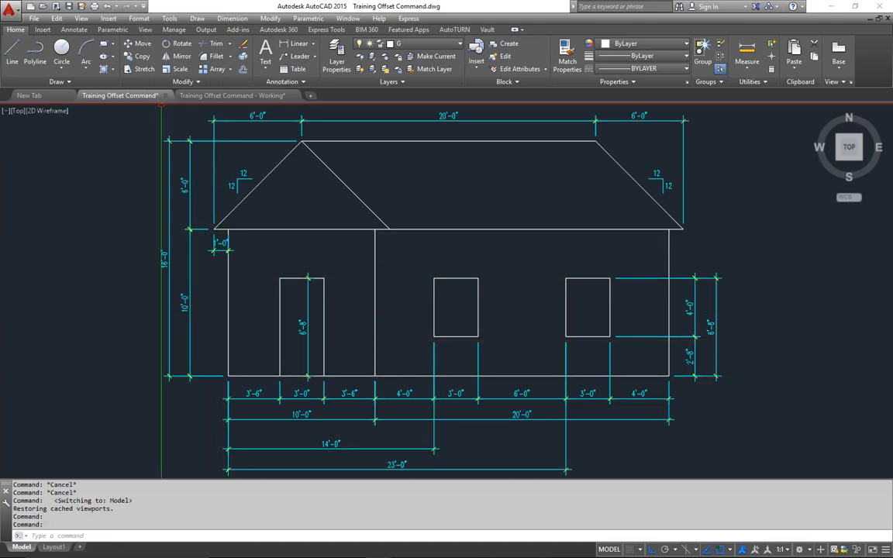
{"action": "left_click", "coordinate": [232, 95]}
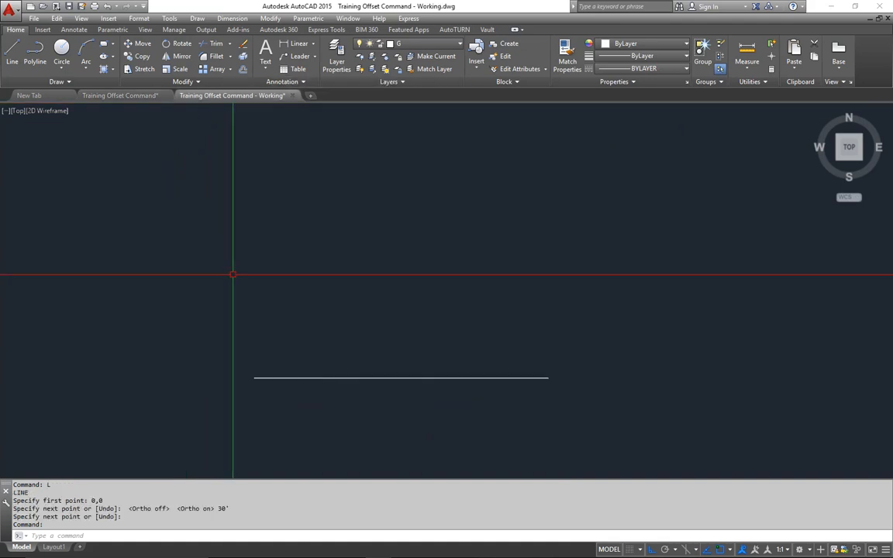
{"action": "type", "text": "L"}
{"action": "key", "text": "Return"}
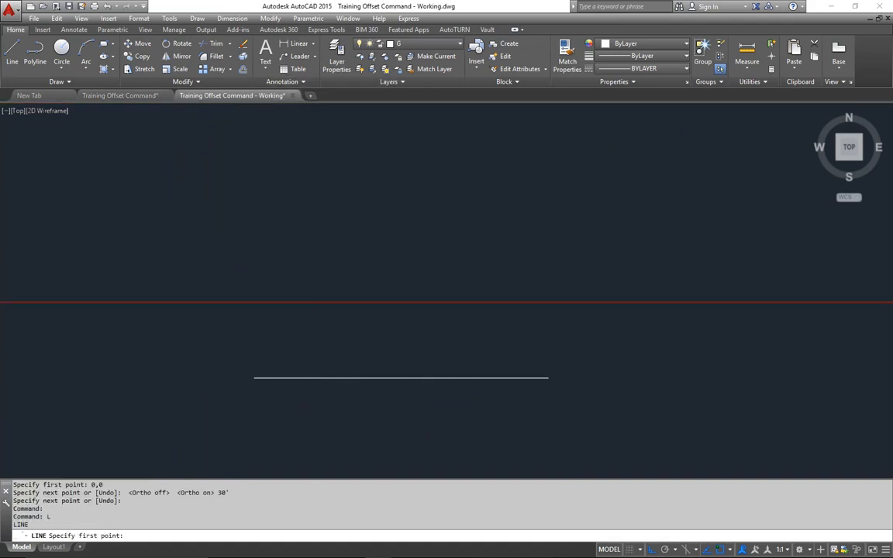
{"action": "left_click", "coordinate": [265, 378]}
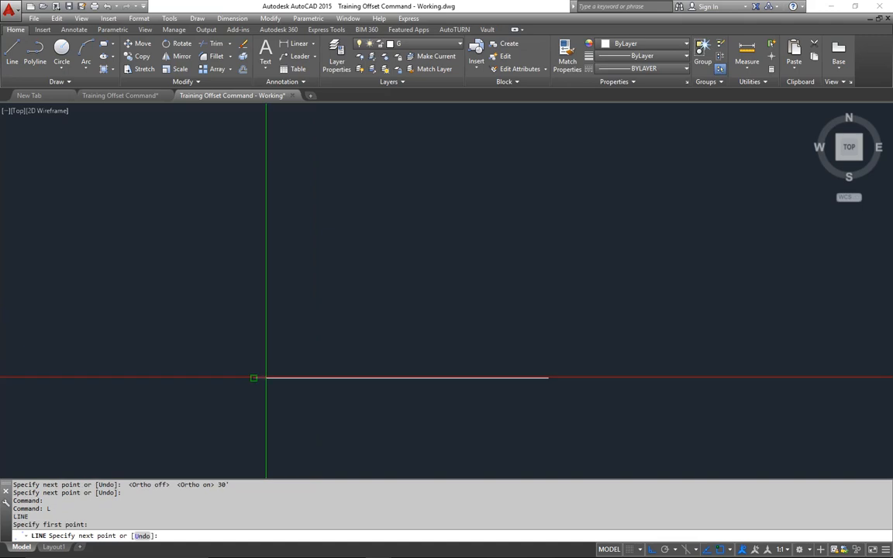
{"action": "type", "text": "10'"}
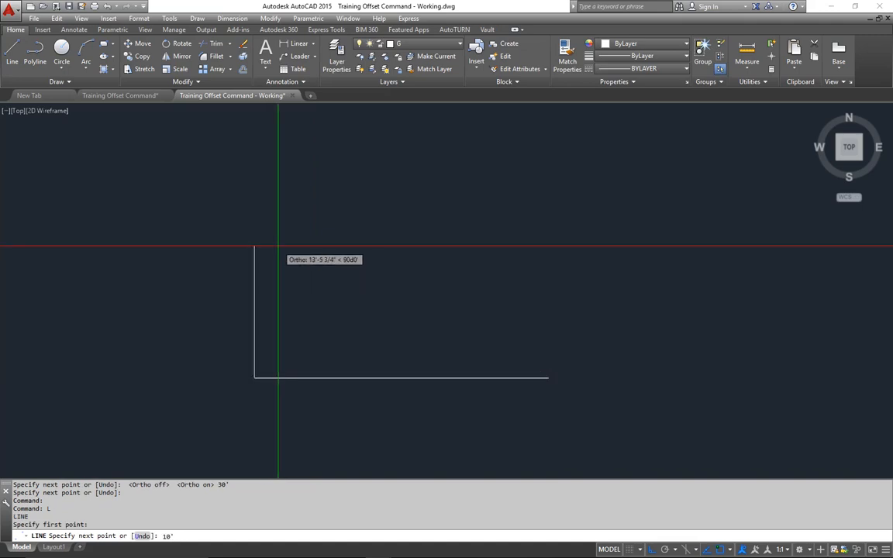
{"action": "key", "text": "Return"}
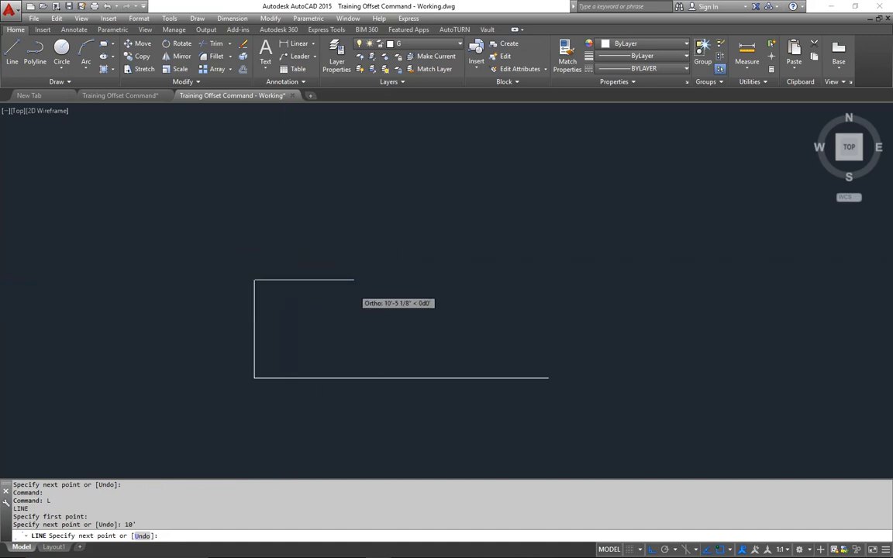
{"action": "key", "text": "Return"}
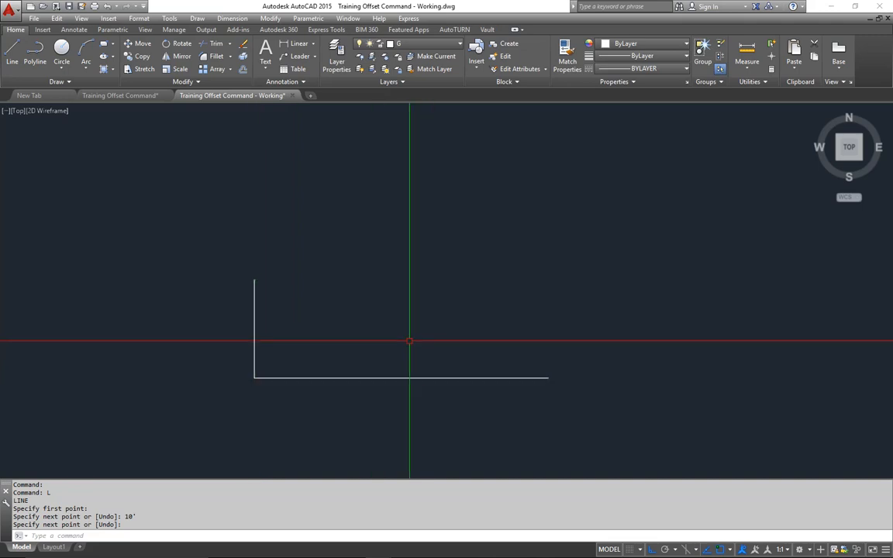
Step: Offset the base line 10' upward and the left wall line 10' to the right
{"action": "type", "text": "o"}
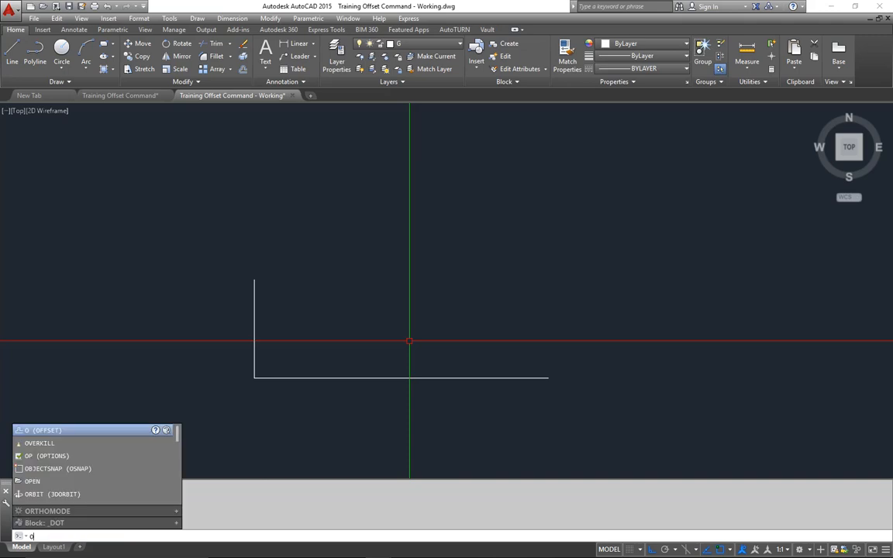
{"action": "key", "text": "Return"}
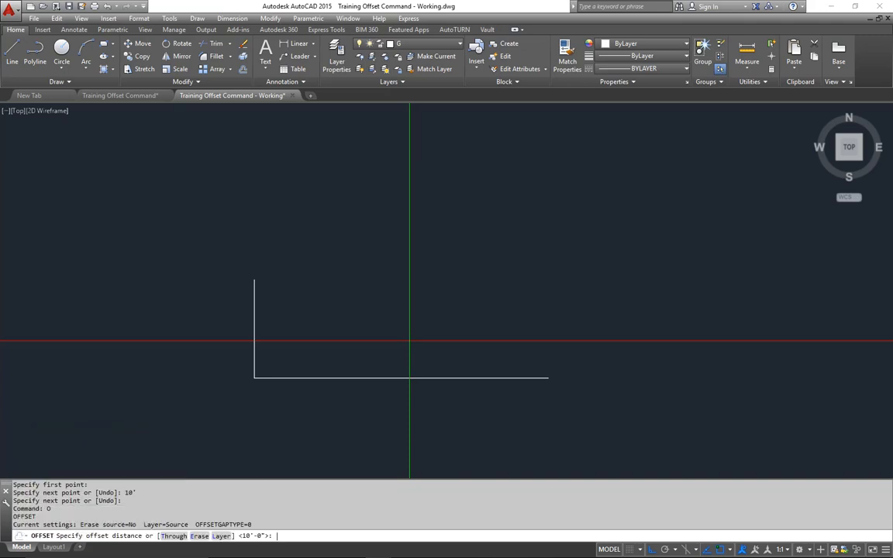
{"action": "type", "text": "10'"}
{"action": "key", "text": "Return"}
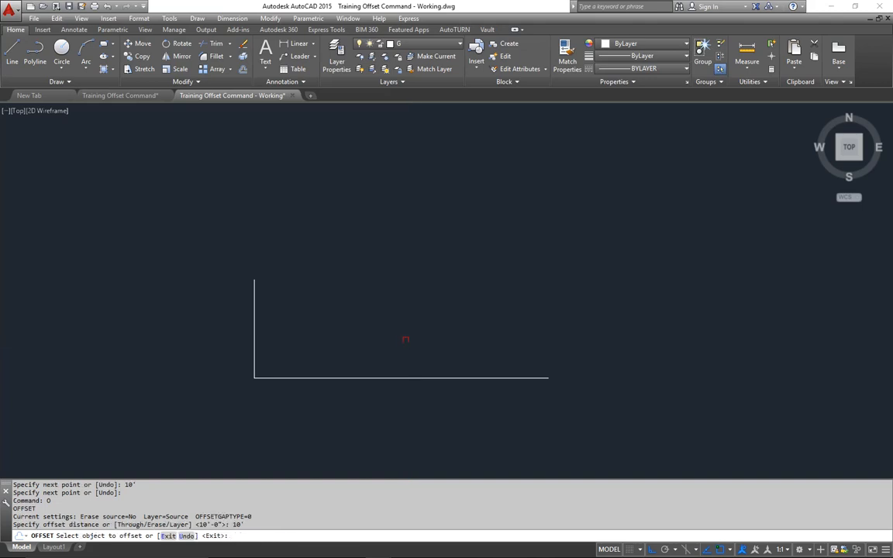
{"action": "left_click", "coordinate": [402, 377]}
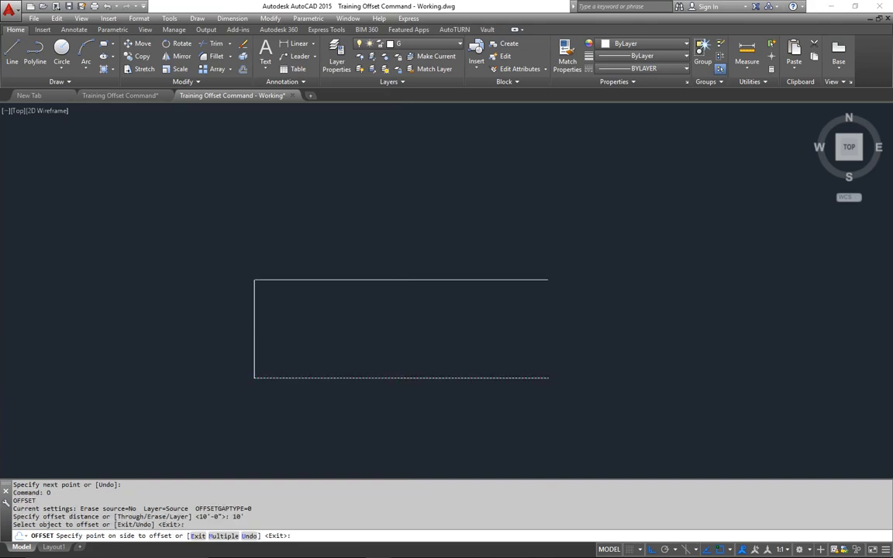
{"action": "left_click", "coordinate": [401, 325]}
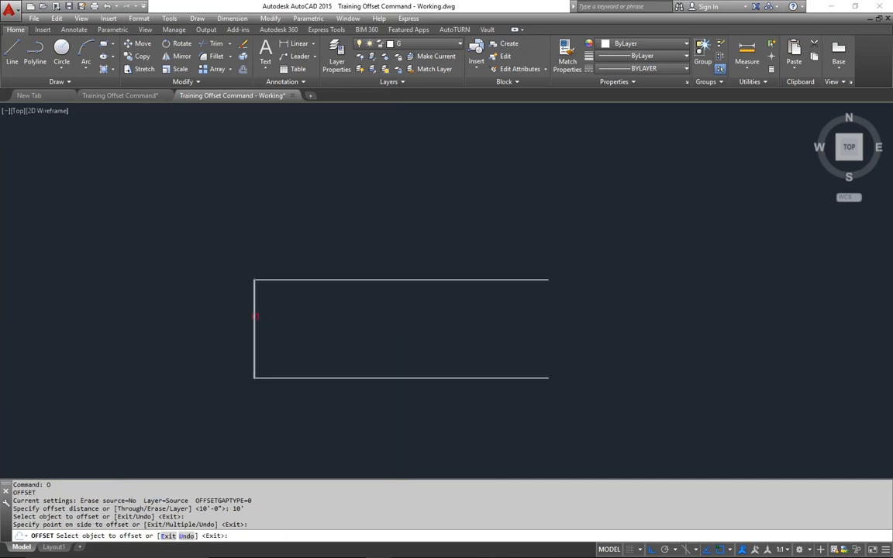
{"action": "left_click", "coordinate": [254, 317]}
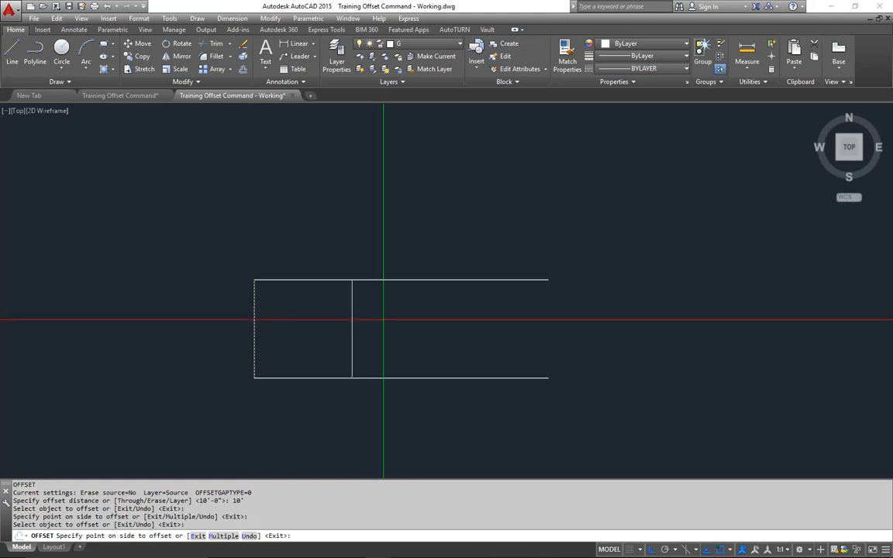
{"action": "left_click", "coordinate": [382, 319]}
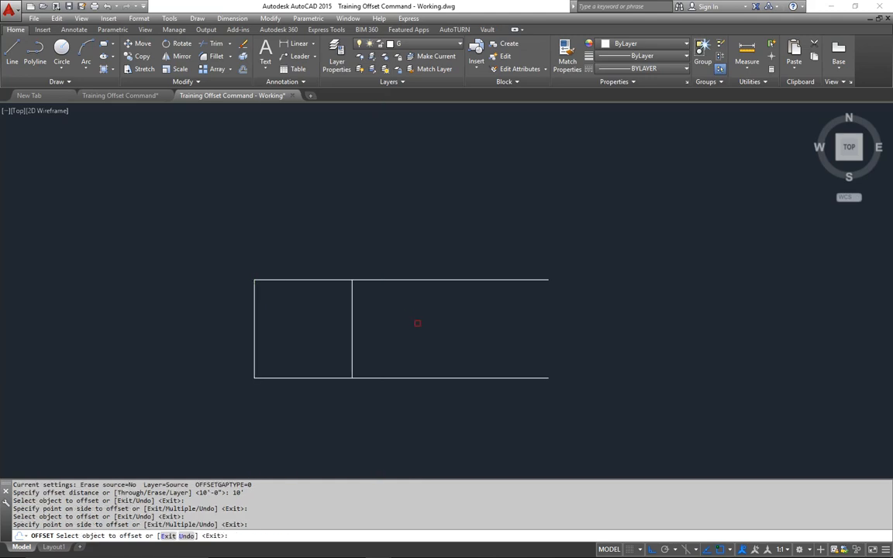
{"action": "key", "text": "Return"}
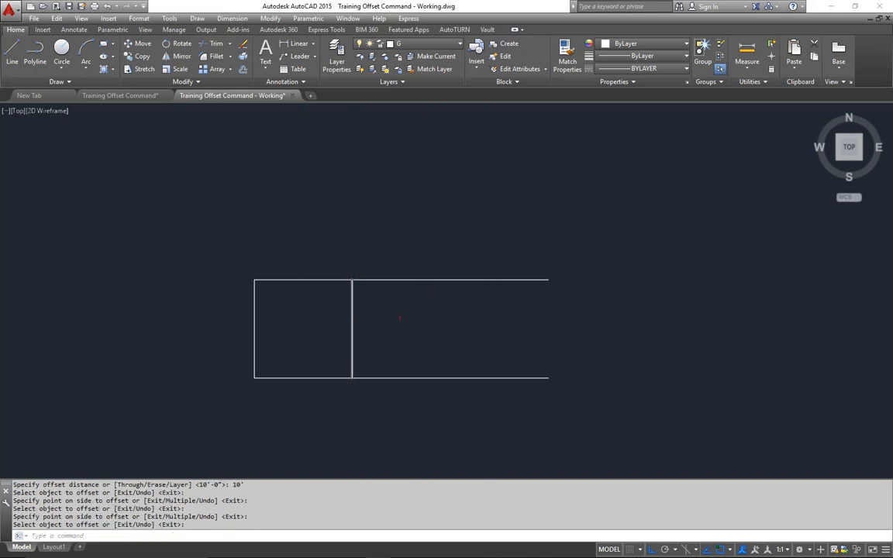
Step: Offset the inner vertical wall line 20' to the right to form the right wall of the house
{"action": "type", "text": "o"}
{"action": "key", "text": "Return"}
{"action": "type", "text": "20'"}
{"action": "key", "text": "Return"}
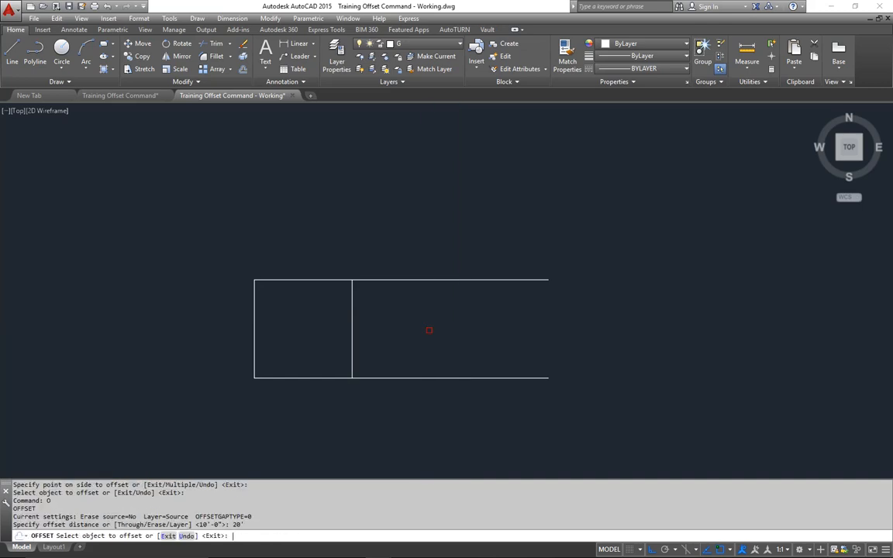
{"action": "left_click", "coordinate": [352, 325]}
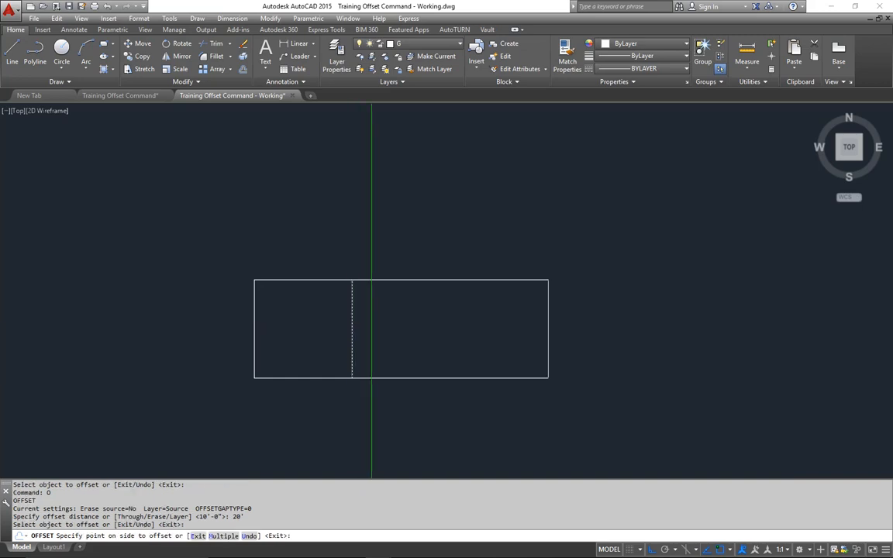
{"action": "left_click", "coordinate": [510, 329]}
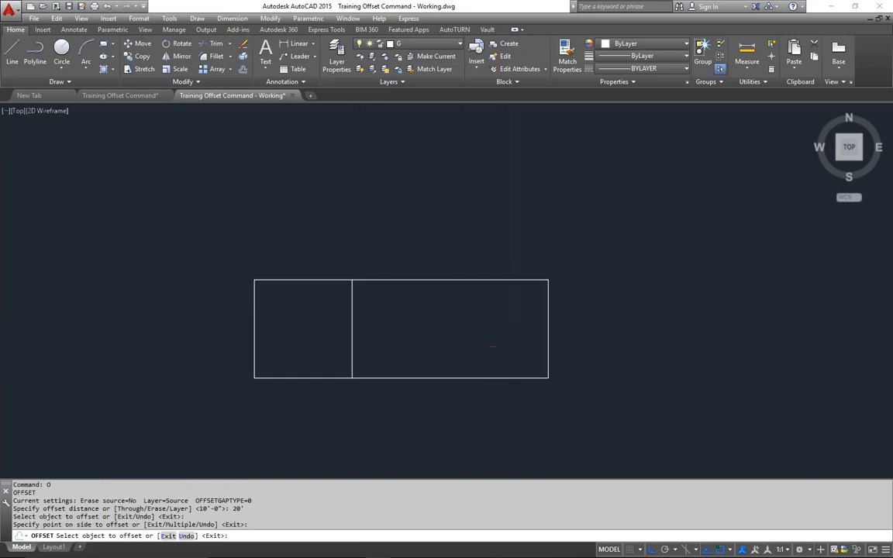
{"action": "key", "text": "Return"}
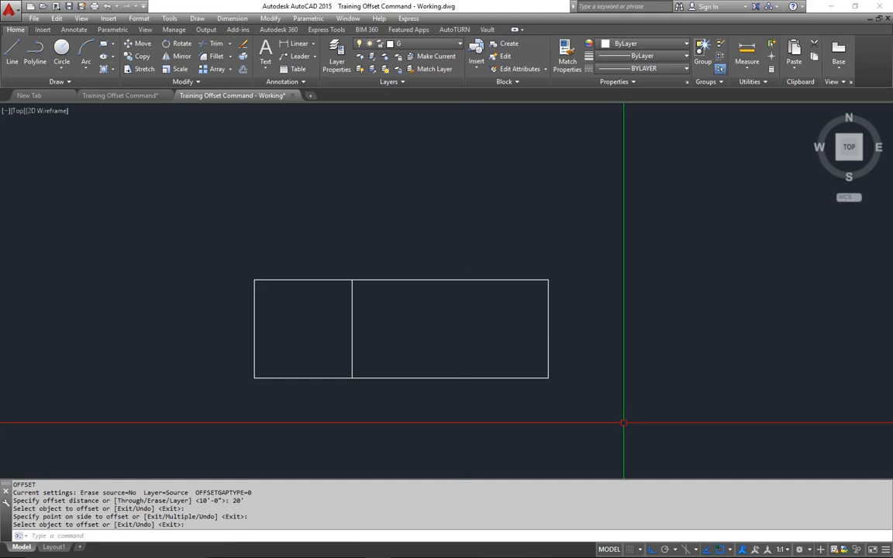
Step: Consult the door dimensions in Training Offset Command, and draw the door's left side in the working drawing from 3'6,0 upward 6'8
{"action": "middle_click_drag", "start_coordinate": [450, 403], "coordinate": [465, 395]}
{"action": "scroll", "coordinate": [424, 338], "scroll_direction": "up", "scroll_amount": 2}
{"action": "middle_click_drag", "start_coordinate": [424, 339], "coordinate": [450, 343]}
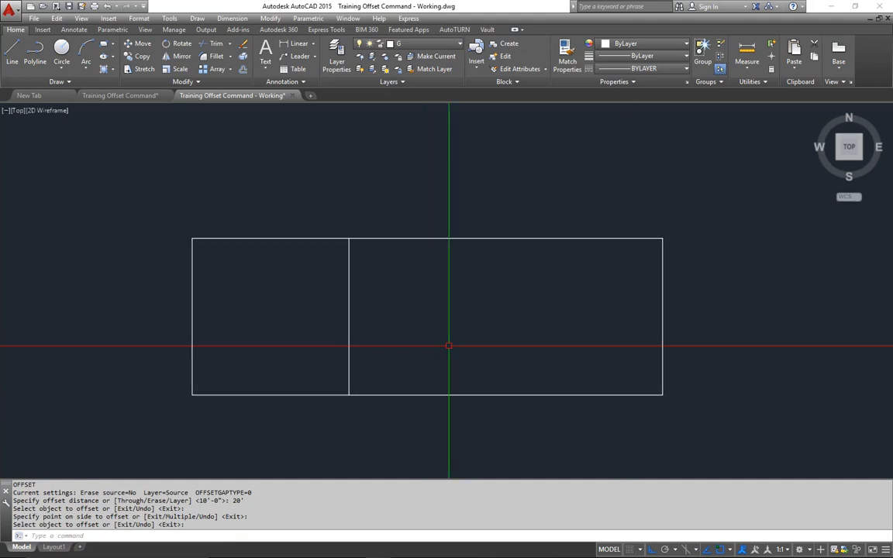
{"action": "left_click", "coordinate": [144, 95]}
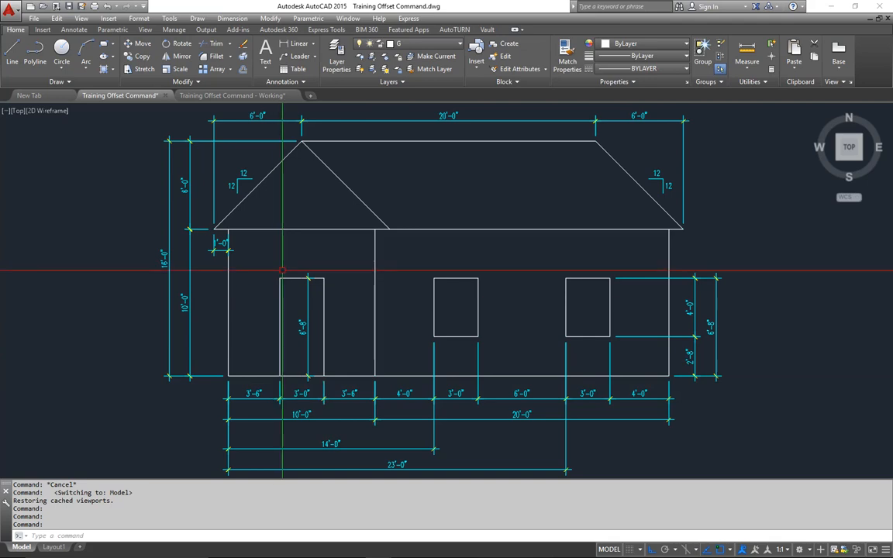
{"action": "left_click", "coordinate": [232, 95]}
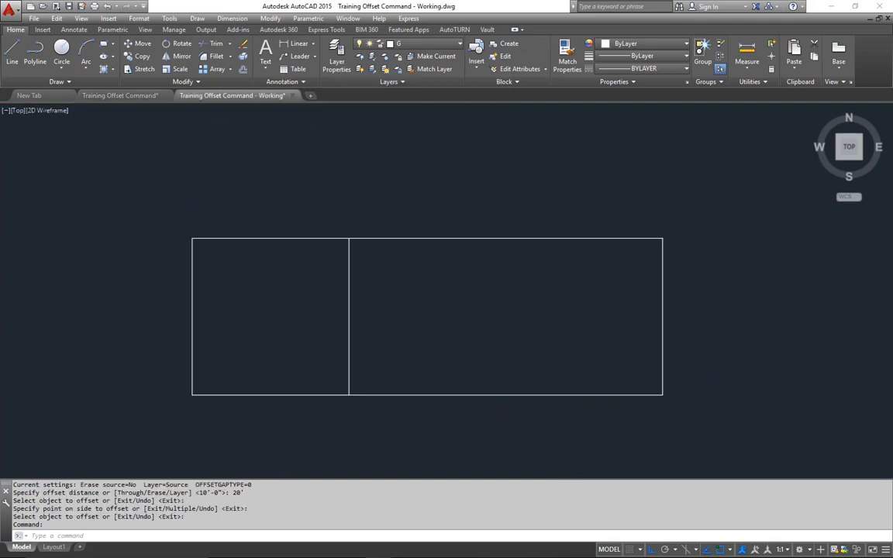
{"action": "type", "text": "l"}
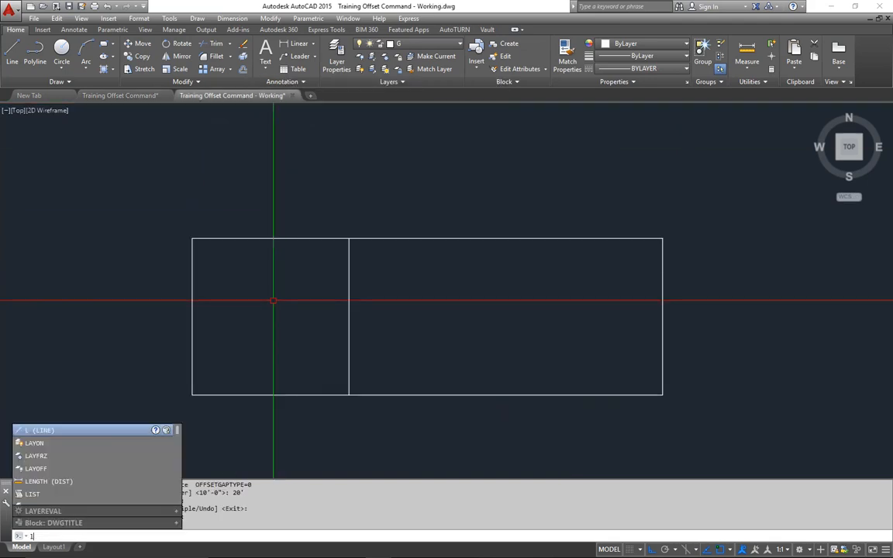
{"action": "key", "text": "Return"}
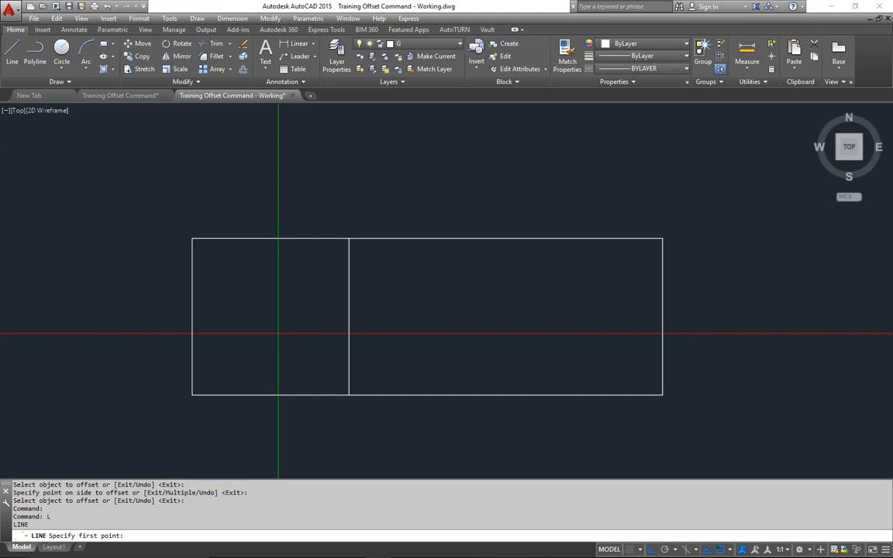
{"action": "type", "text": "3'6,0"}
{"action": "key", "text": "Return"}
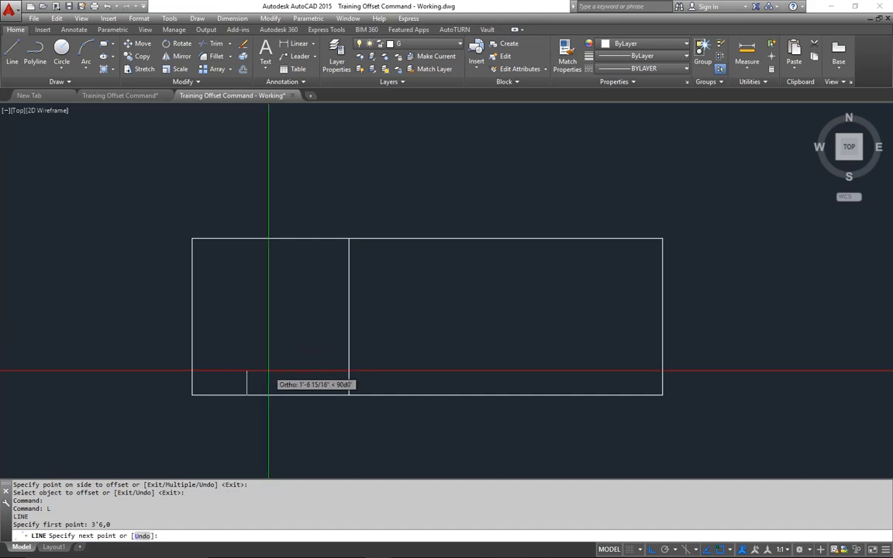
{"action": "type", "text": "6'8"}
{"action": "key", "text": "Return"}
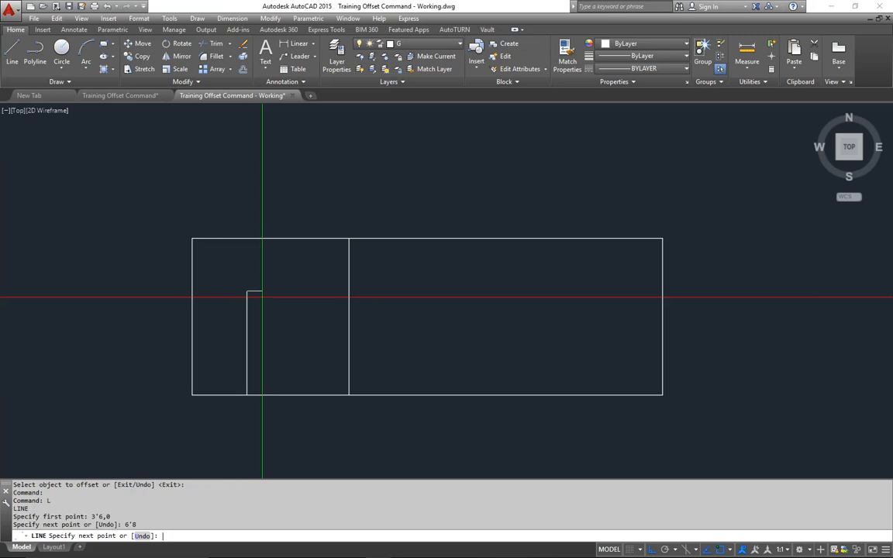
{"action": "key", "text": "Return"}
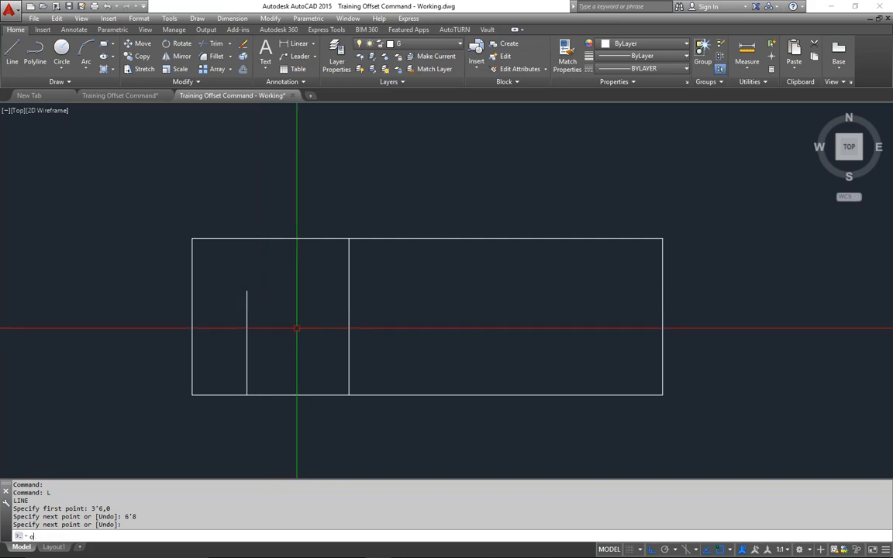
Step: Offset the door's left side 3' to the right to create its right side
{"action": "type", "text": "o"}
{"action": "key", "text": "Return"}
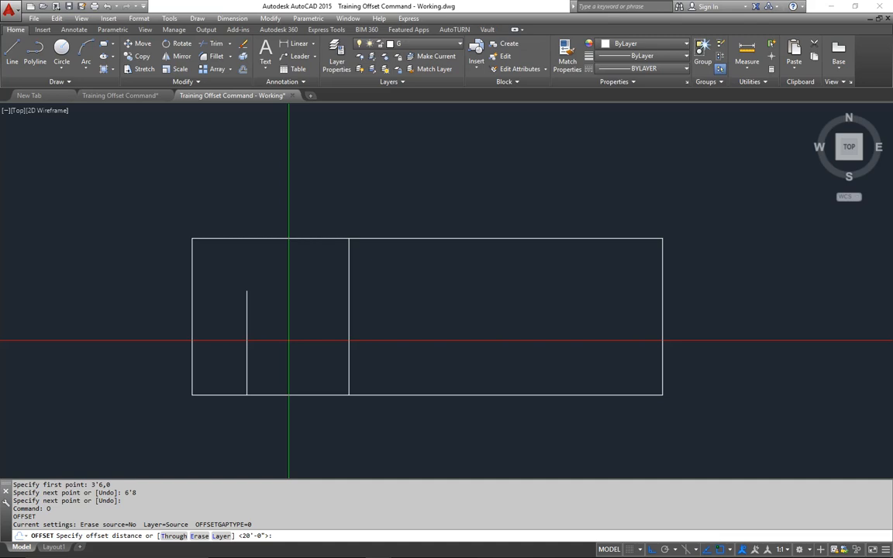
{"action": "type", "text": "3'"}
{"action": "key", "text": "Return"}
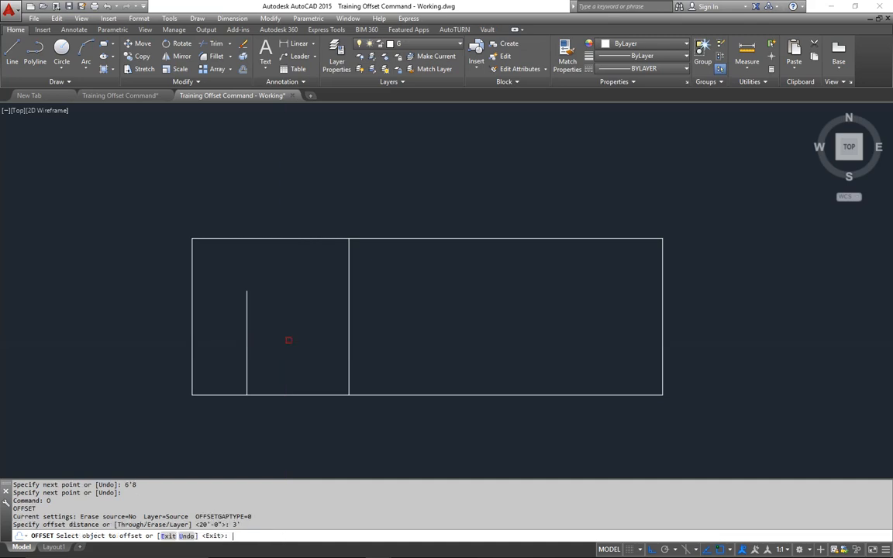
{"action": "left_click", "coordinate": [247, 323]}
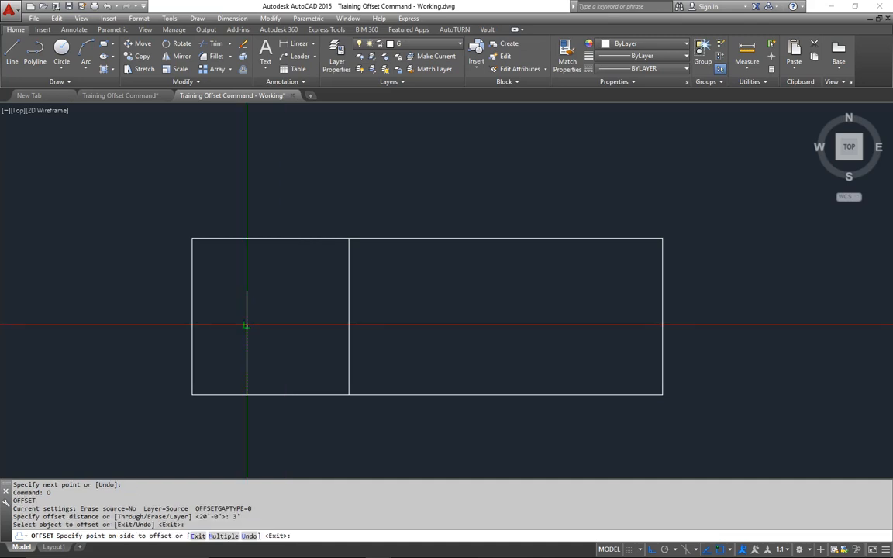
{"action": "left_click", "coordinate": [276, 324]}
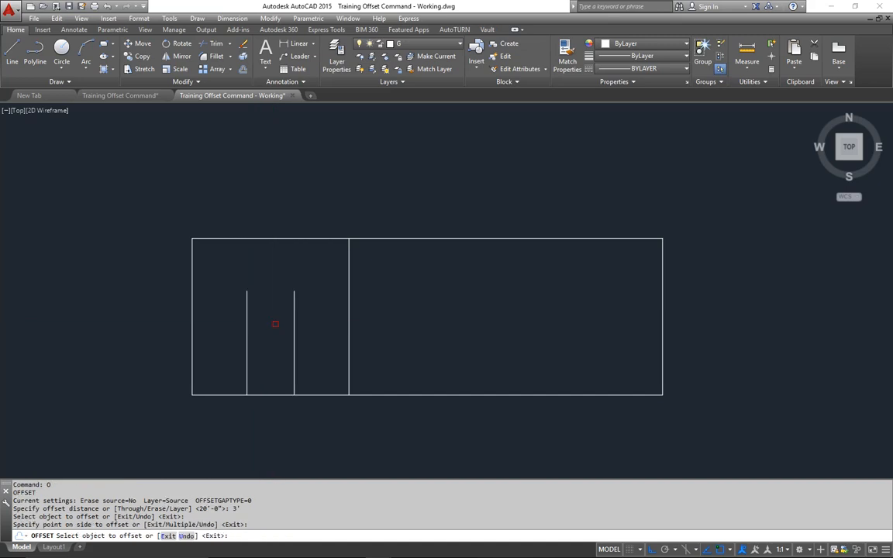
{"action": "key", "text": "Return"}
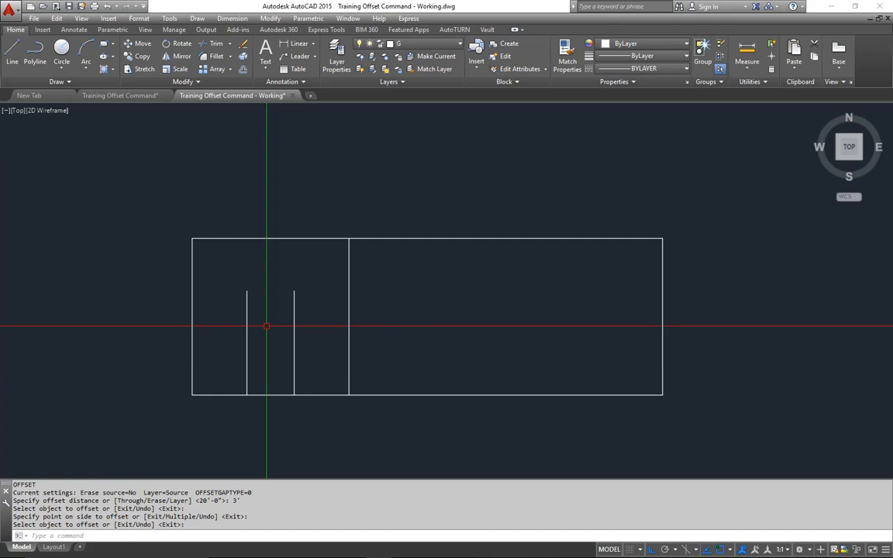
Step: Draw the door's head as a line joining the upper ends of its two sides
{"action": "type", "text": "l"}
{"action": "key", "text": "Return"}
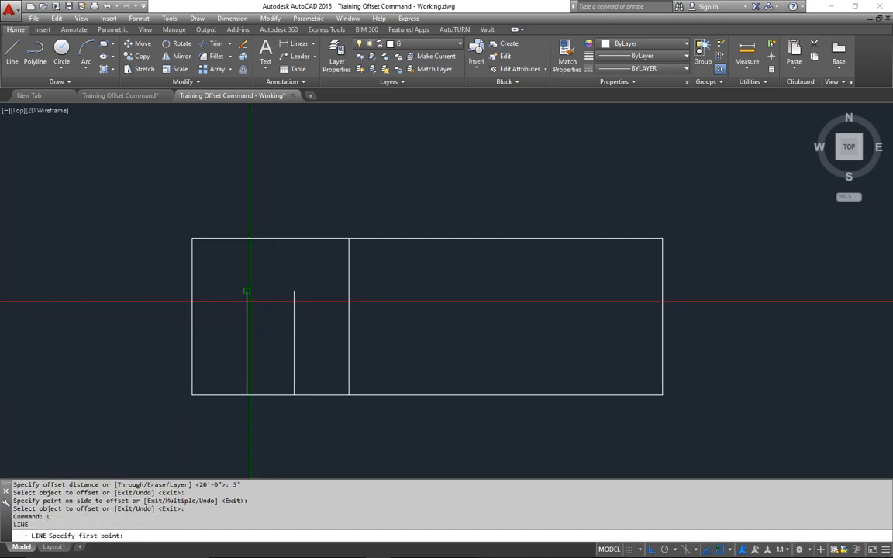
{"action": "left_click", "coordinate": [247, 291]}
{"action": "left_click", "coordinate": [294, 291]}
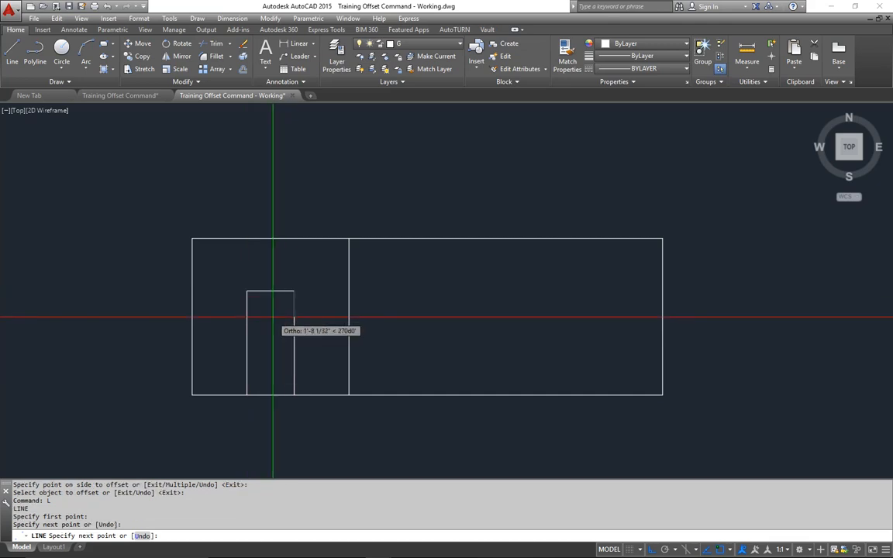
{"action": "key", "text": "Return"}
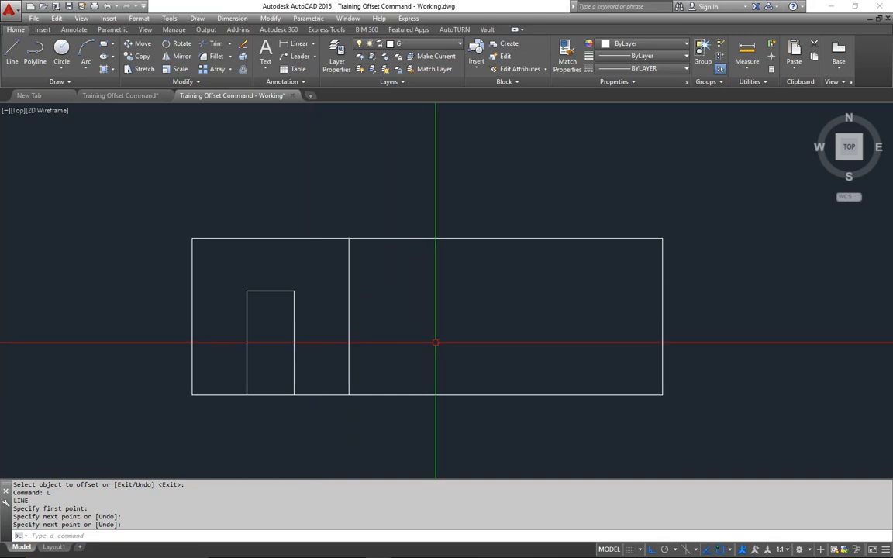
Step: Consult the window dimensions in Training Offset Command, and draw the first window's head and right side from 14',6'8 in the working drawing: 3' right, 4' down
{"action": "left_click", "coordinate": [124, 95]}
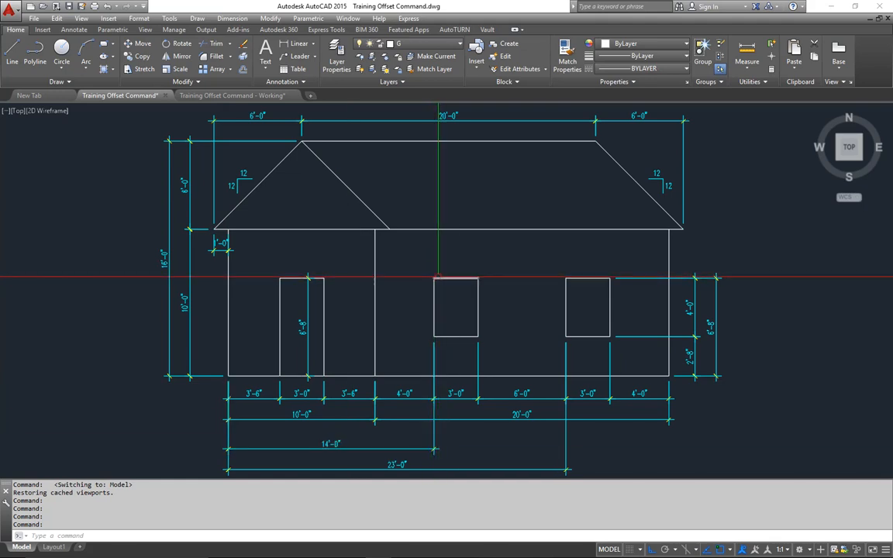
{"action": "left_click", "coordinate": [233, 95]}
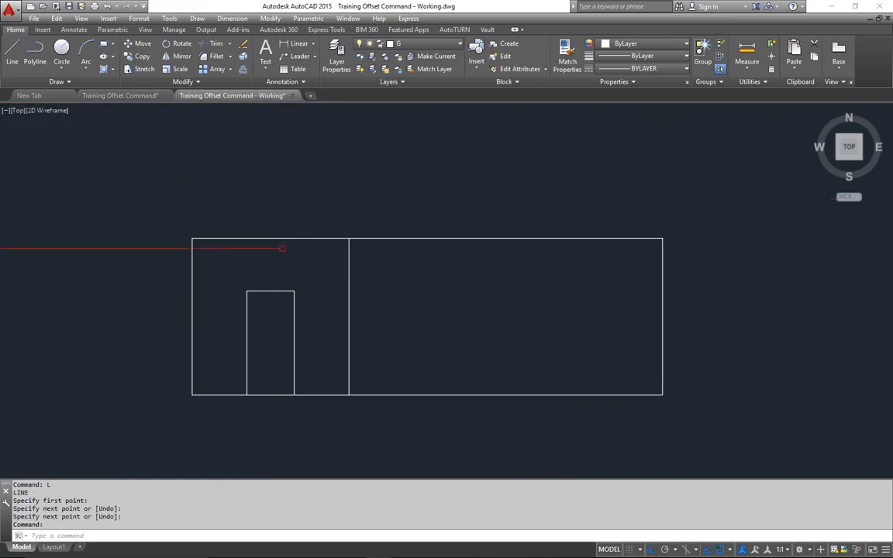
{"action": "type", "text": "L"}
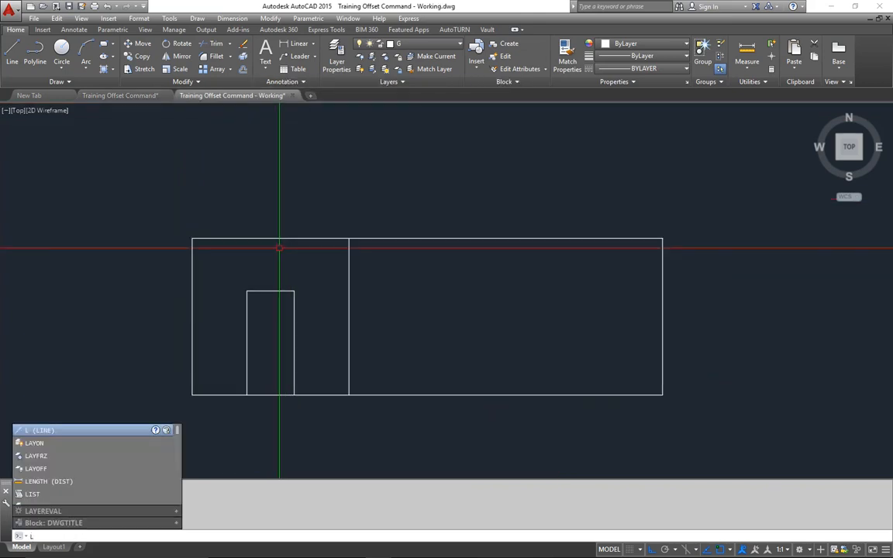
{"action": "key", "text": "Return"}
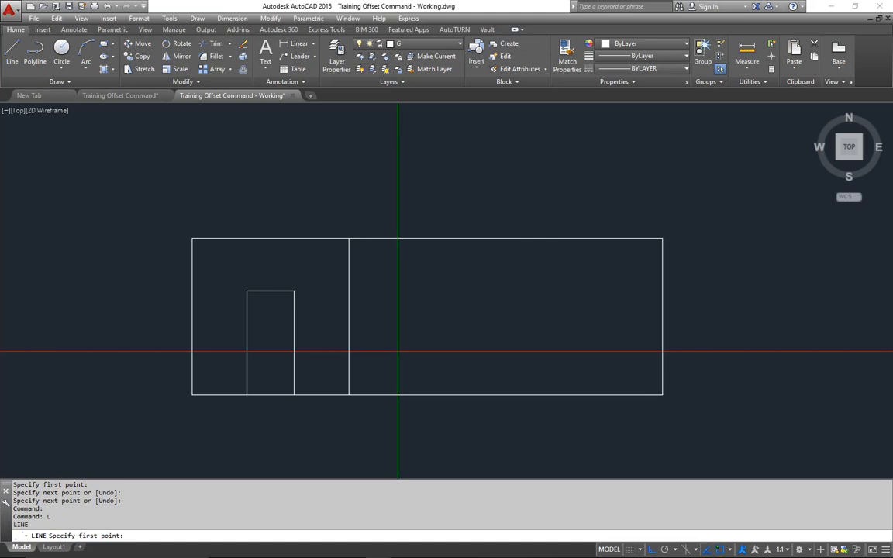
{"action": "type", "text": "14',6'8"}
{"action": "key", "text": "Return"}
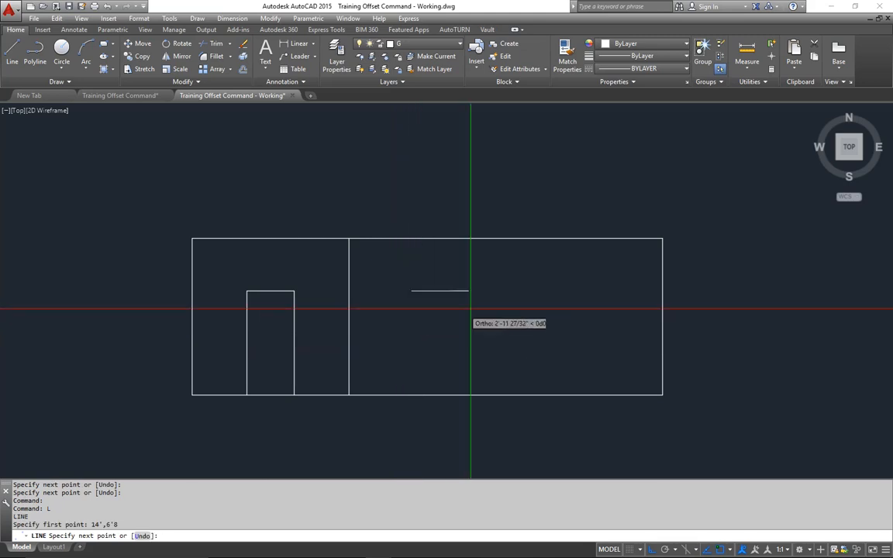
{"action": "type", "text": "3'"}
{"action": "key", "text": "Return"}
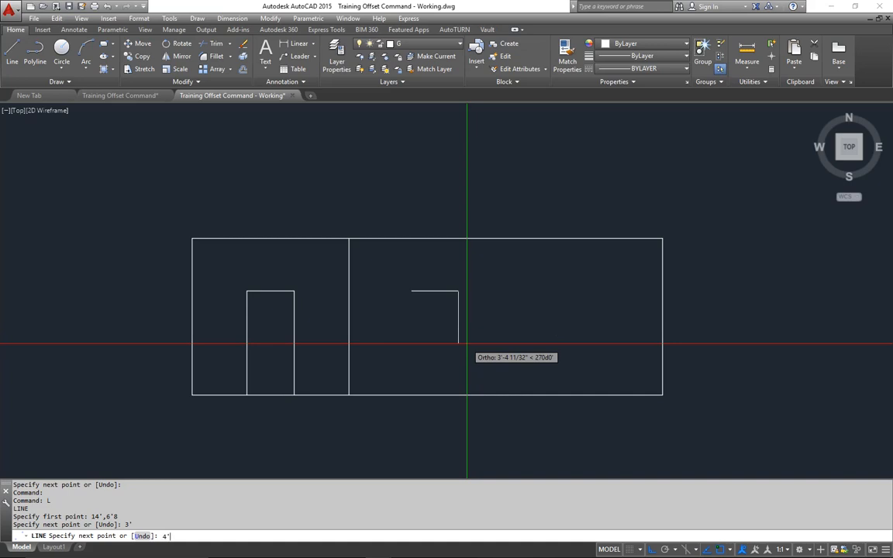
{"action": "type", "text": "4'"}
{"action": "key", "text": "Return"}
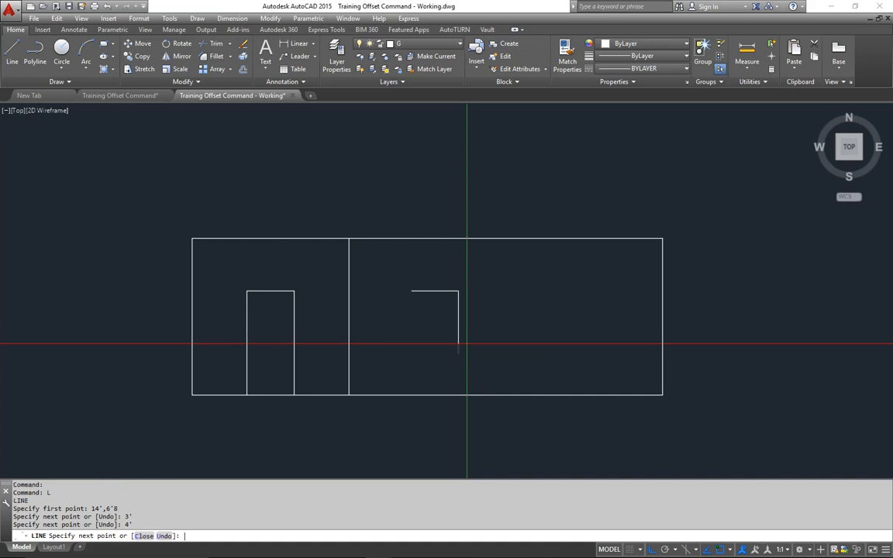
{"action": "key", "text": "Return"}
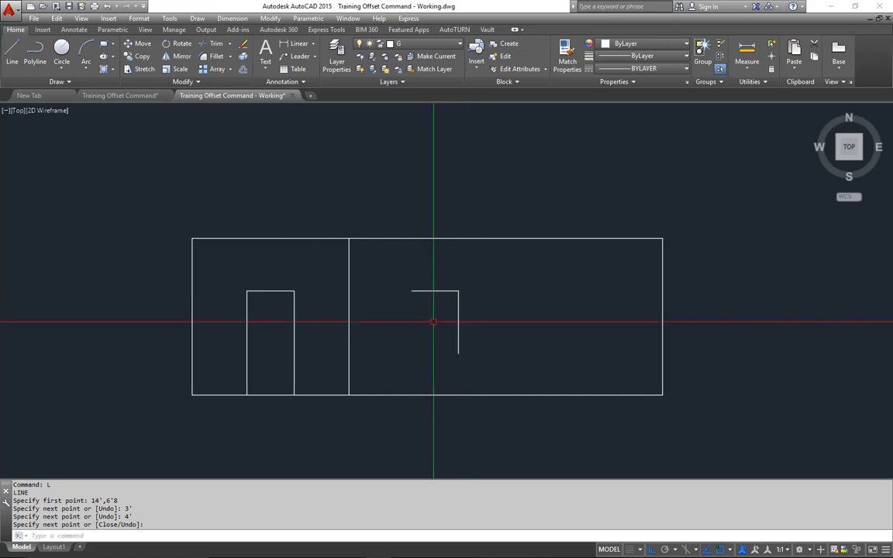
Step: Offset the first window's right side 3' to the left to create its left side
{"action": "type", "text": "o"}
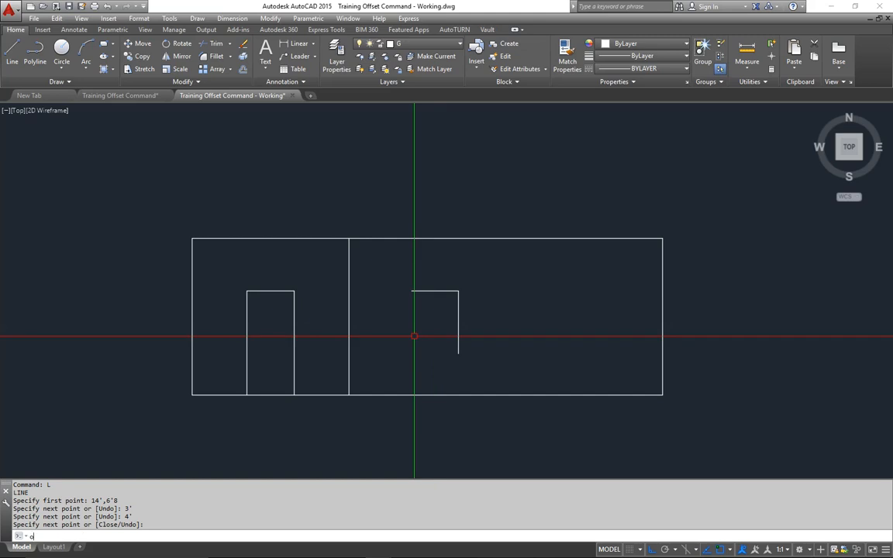
{"action": "key", "text": "Return"}
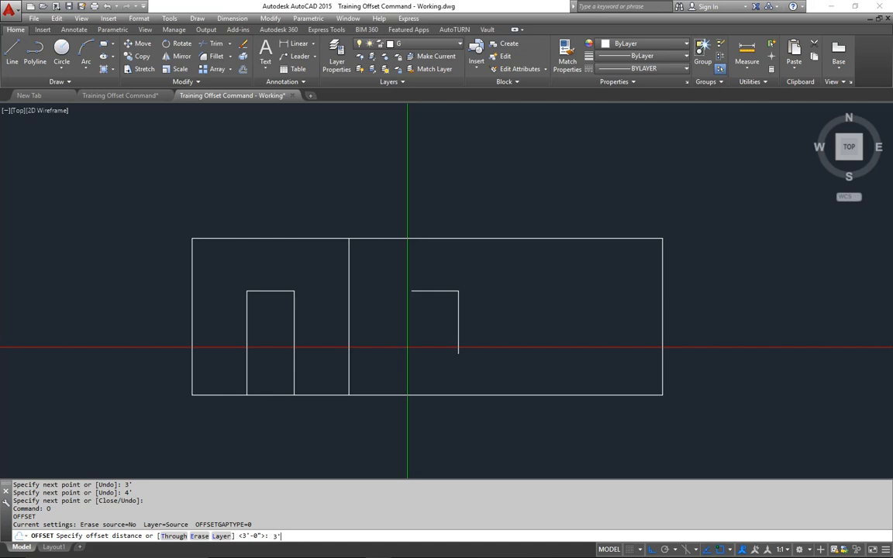
{"action": "key", "text": "Return"}
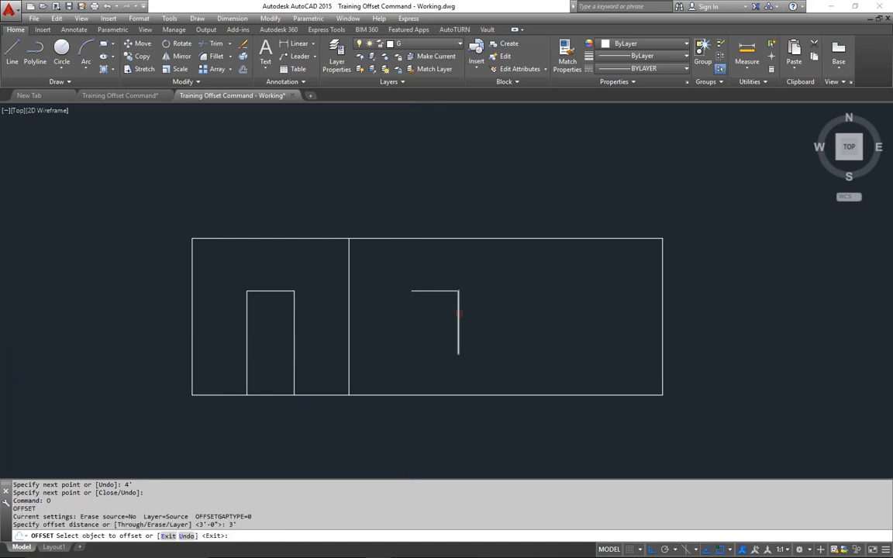
{"action": "left_click", "coordinate": [457, 314]}
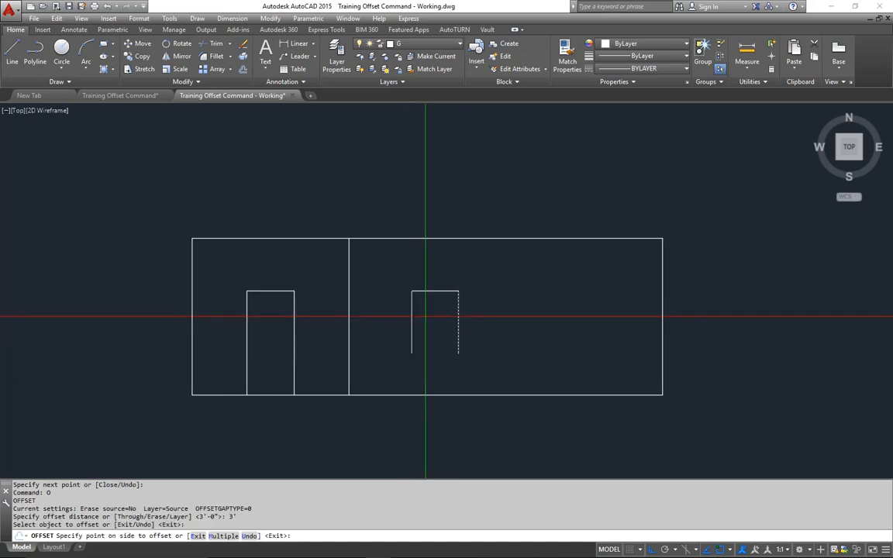
{"action": "left_click", "coordinate": [424, 317]}
{"action": "key", "text": "Return"}
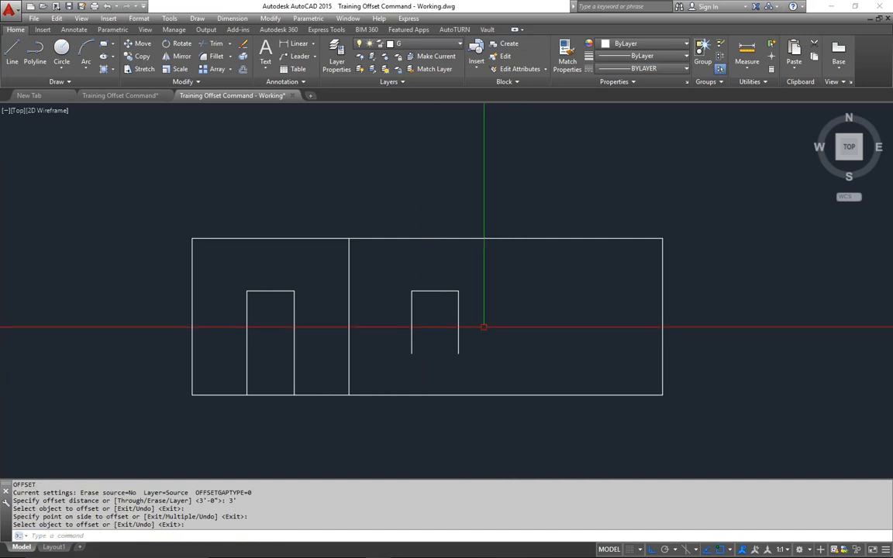
Step: Offset the first window's head line 4' downward to close the window with a sill
{"action": "key", "text": "Return"}
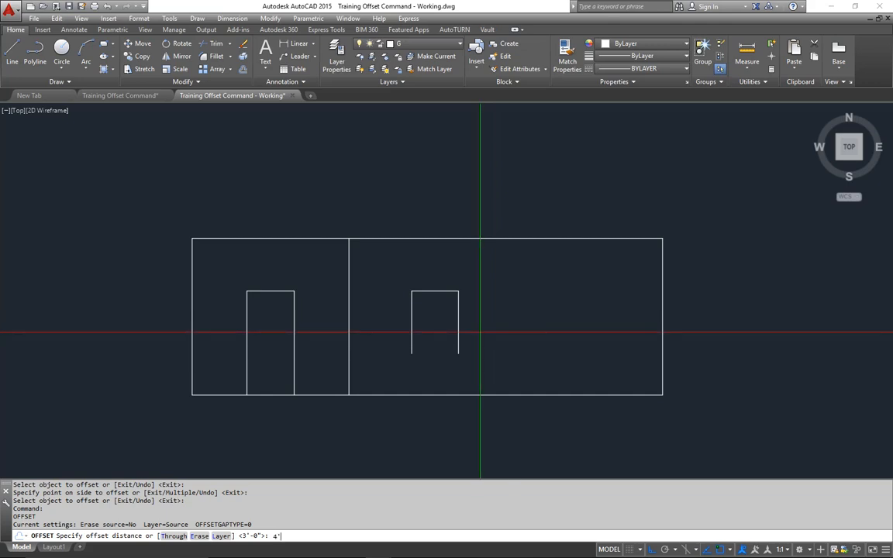
{"action": "type", "text": "4'"}
{"action": "key", "text": "Return"}
{"action": "left_click", "coordinate": [439, 292]}
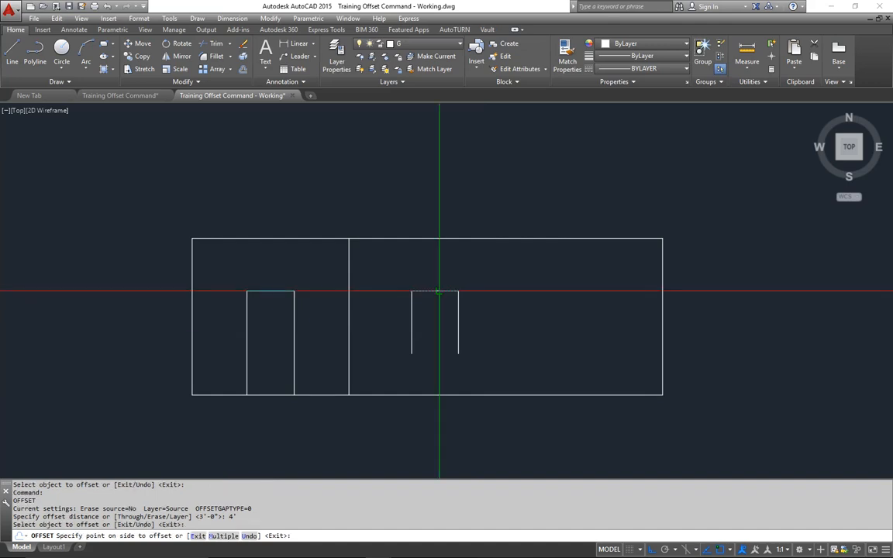
{"action": "left_click", "coordinate": [437, 319]}
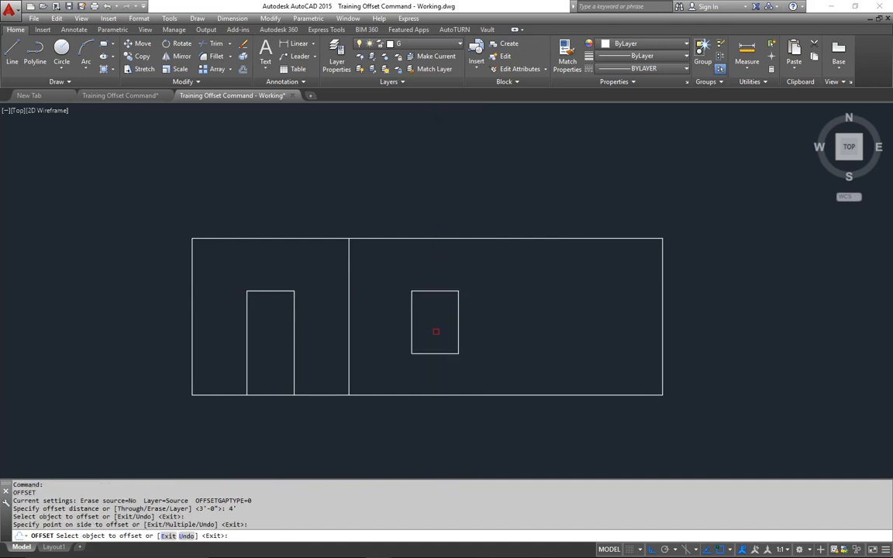
{"action": "key", "text": "Return"}
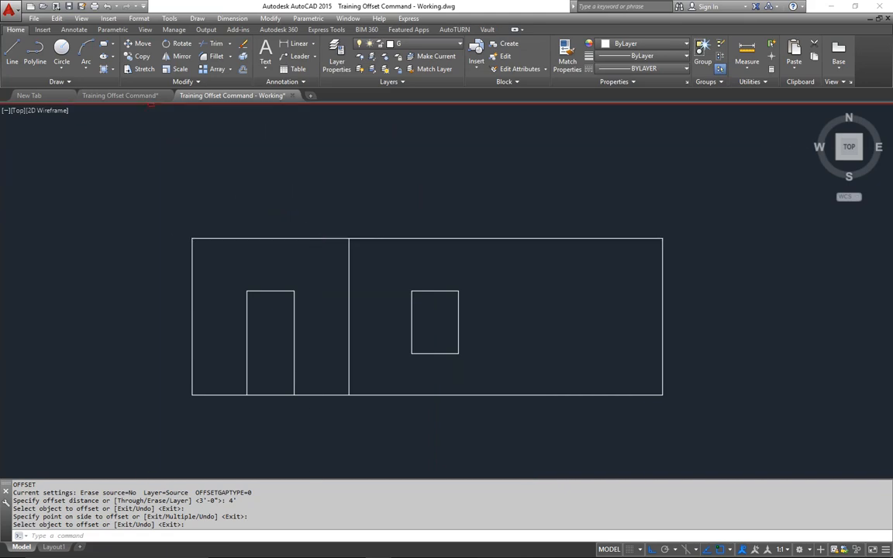
Step: Consult the second window's position in Training Offset Command, and draw its head and right side from 23',6'8 in the working drawing: 3' right, 4' down
{"action": "left_click", "coordinate": [124, 95]}
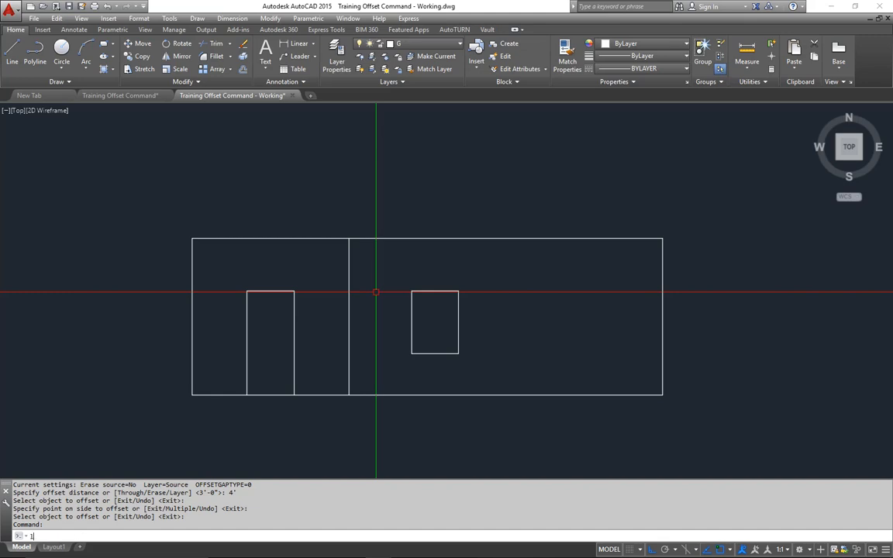
{"action": "key", "text": "Return"}
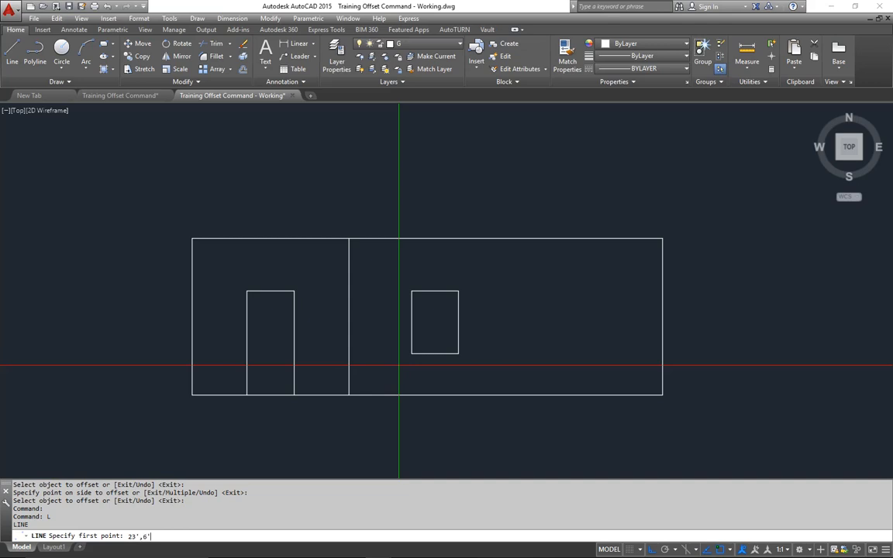
{"action": "type", "text": "23',6'8"}
{"action": "key", "text": "Return"}
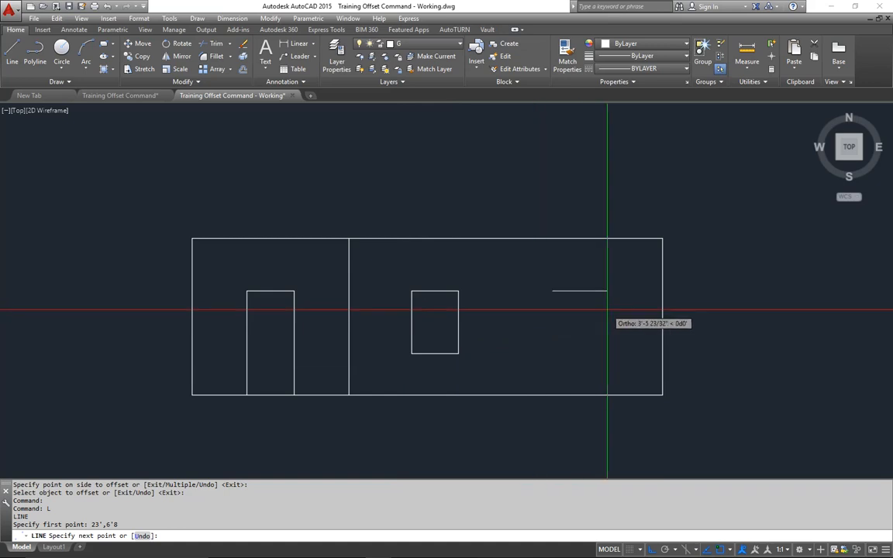
{"action": "key", "text": "Return"}
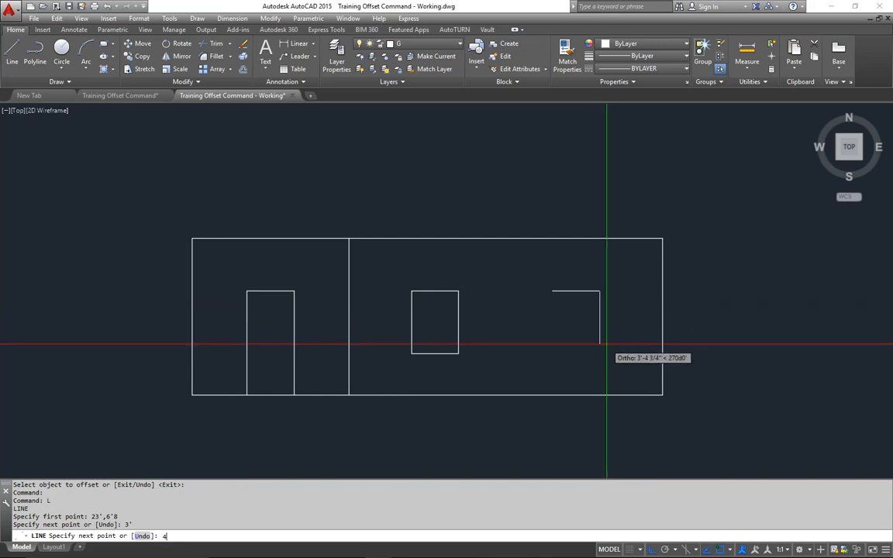
{"action": "key", "text": "Return"}
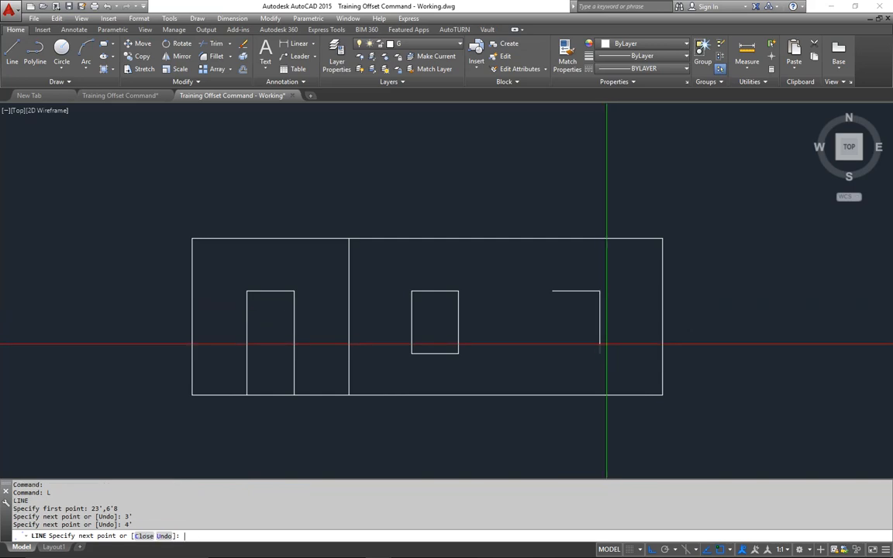
{"action": "key", "text": "Return"}
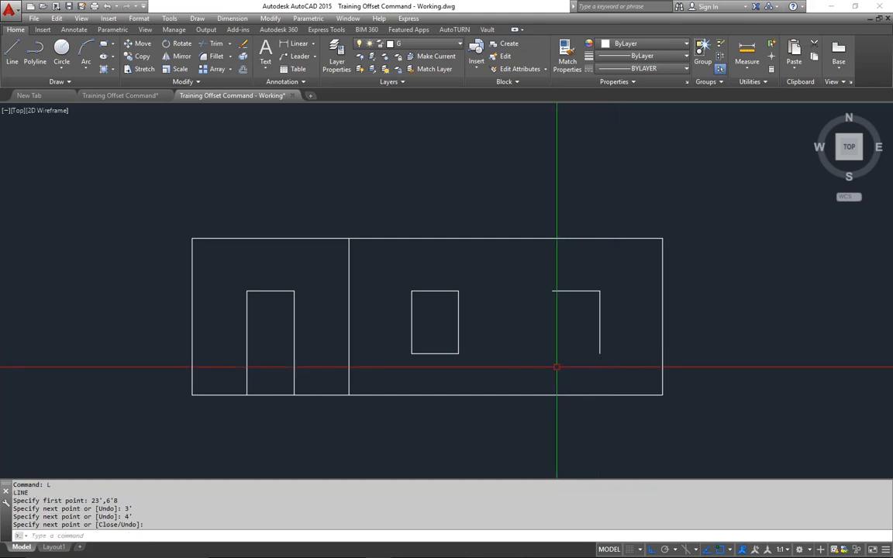
Step: Offset the second window's right side 3' to the left to create its left side
{"action": "key", "text": "Return"}
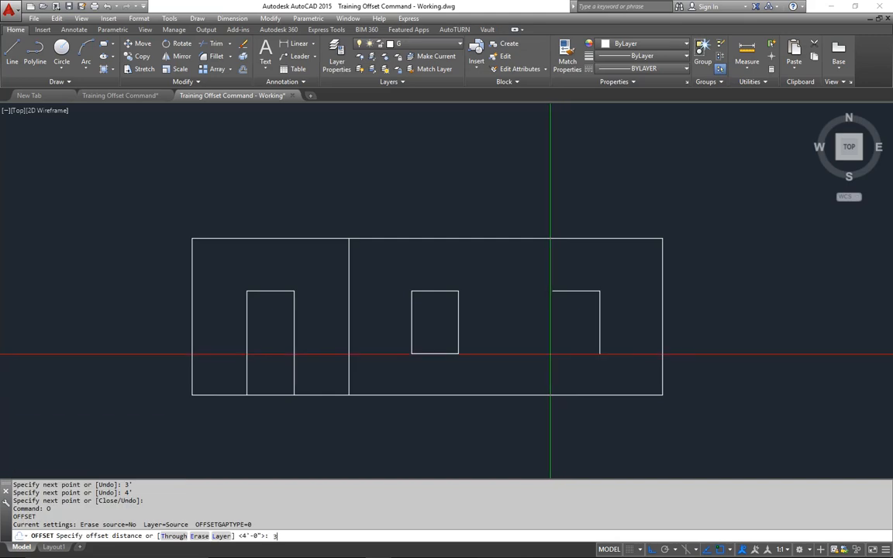
{"action": "key", "text": "Return"}
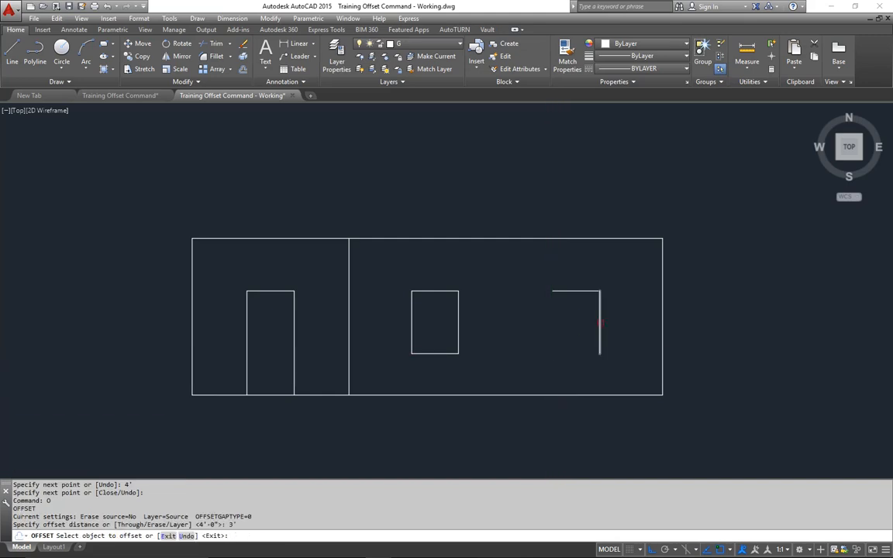
{"action": "left_click", "coordinate": [599, 322]}
{"action": "left_click", "coordinate": [587, 322]}
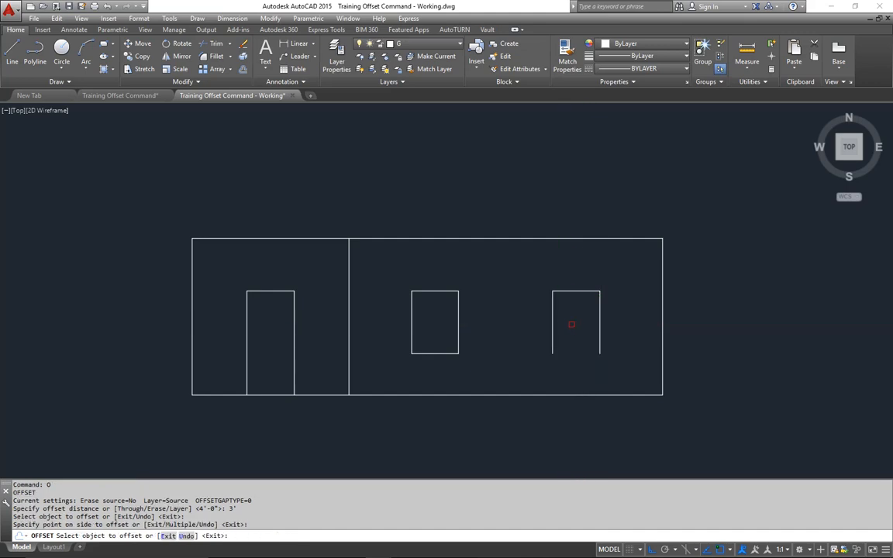
{"action": "key", "text": "Return"}
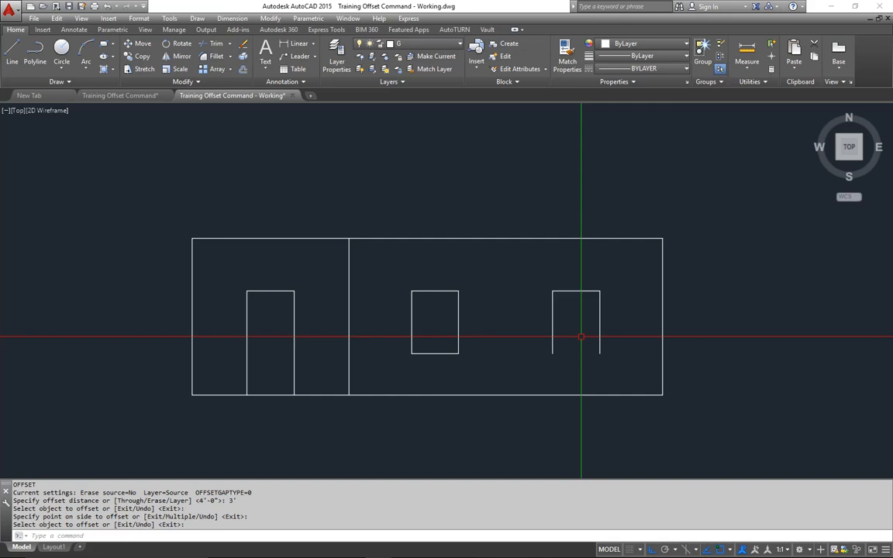
Step: Offset the second window's head line 4' downward to close the window with a sill
{"action": "type", "text": "o"}
{"action": "key", "text": "Return"}
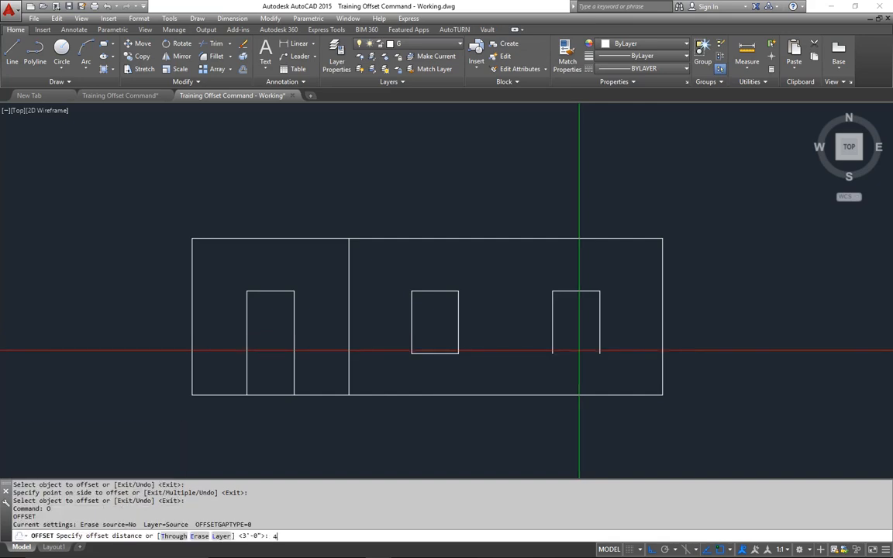
{"action": "type", "text": "4'"}
{"action": "key", "text": "Return"}
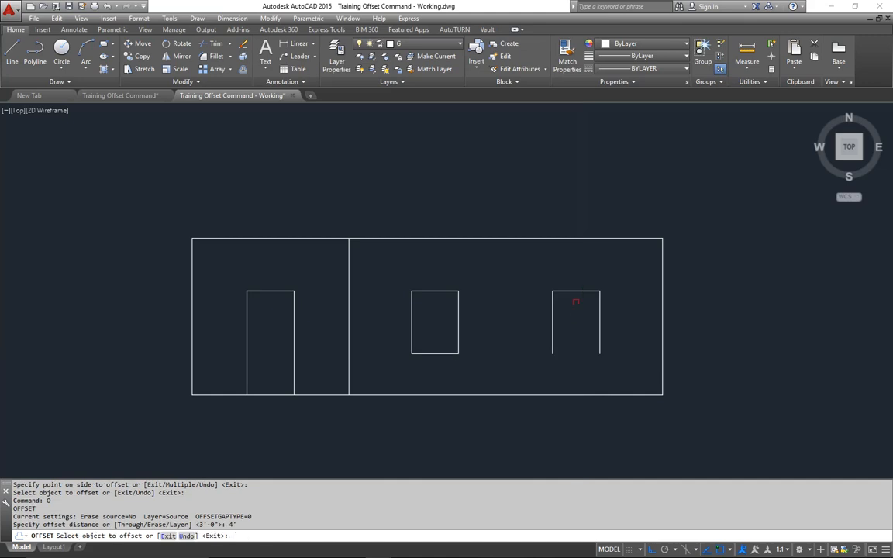
{"action": "left_click", "coordinate": [572, 292]}
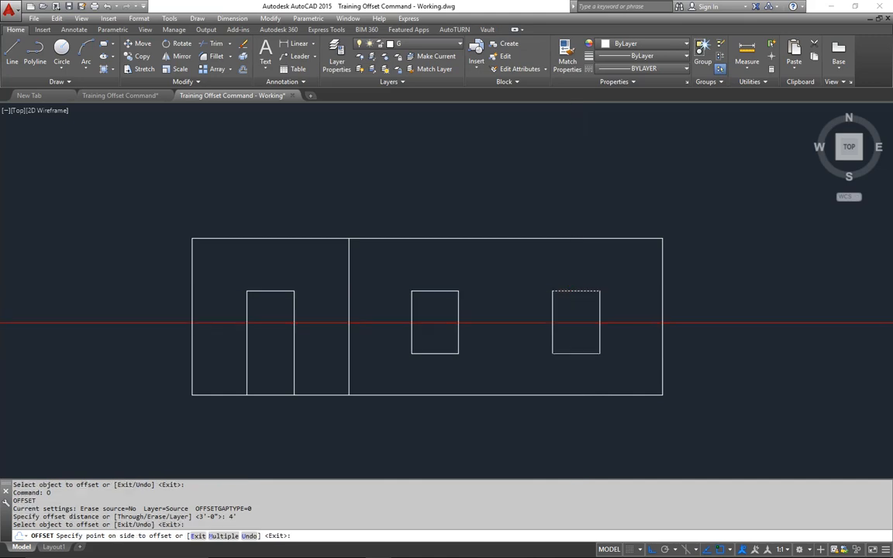
{"action": "left_click", "coordinate": [576, 327]}
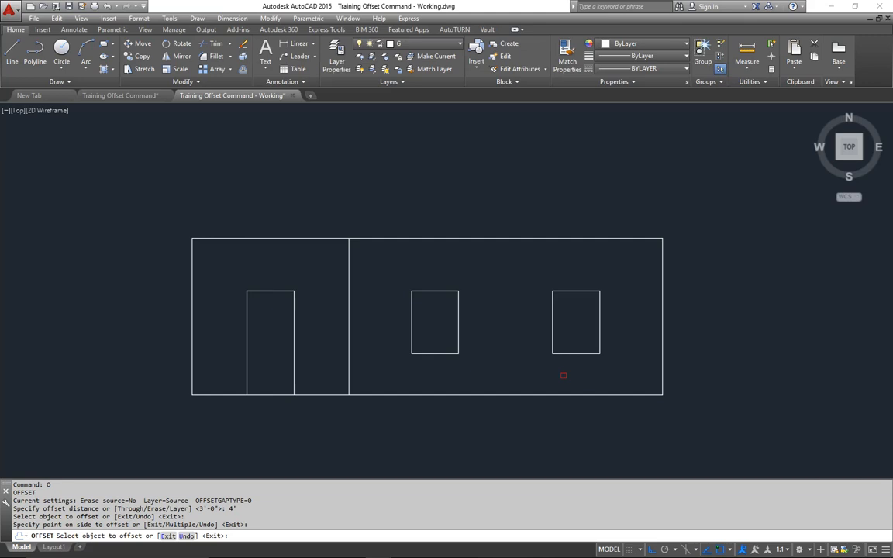
{"action": "key", "text": "Return"}
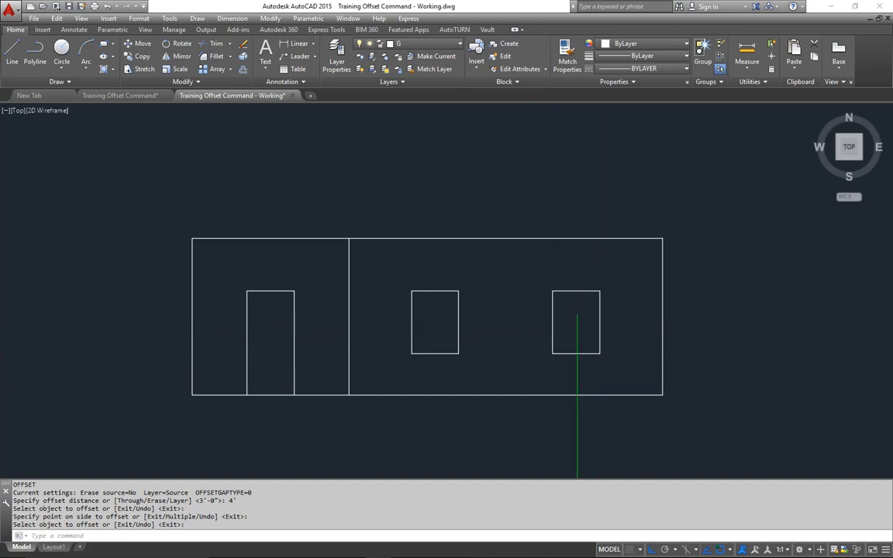
Step: Examine the roof dimensions in the Training Offset Command drawing and return to the working drawing
{"action": "middle_click_drag", "start_coordinate": [523, 311], "coordinate": [518, 329]}
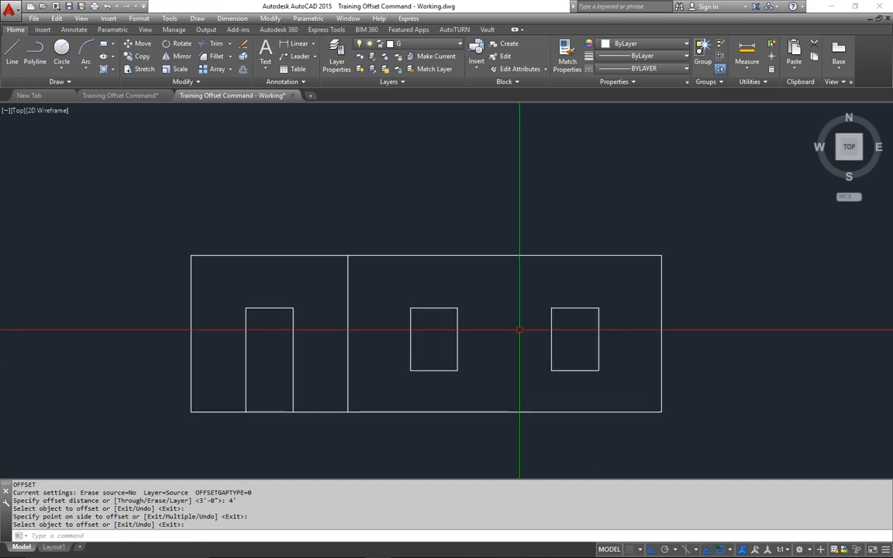
{"action": "left_click", "coordinate": [120, 95]}
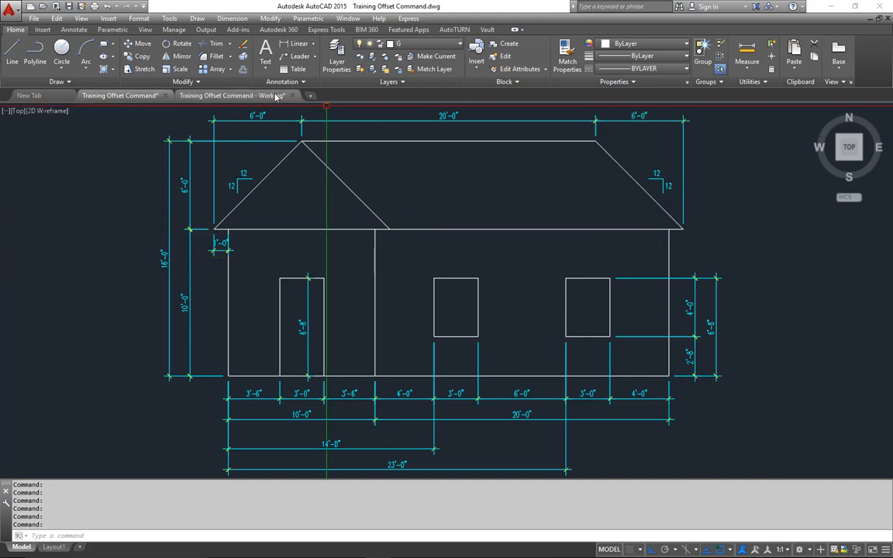
{"action": "left_click", "coordinate": [236, 94]}
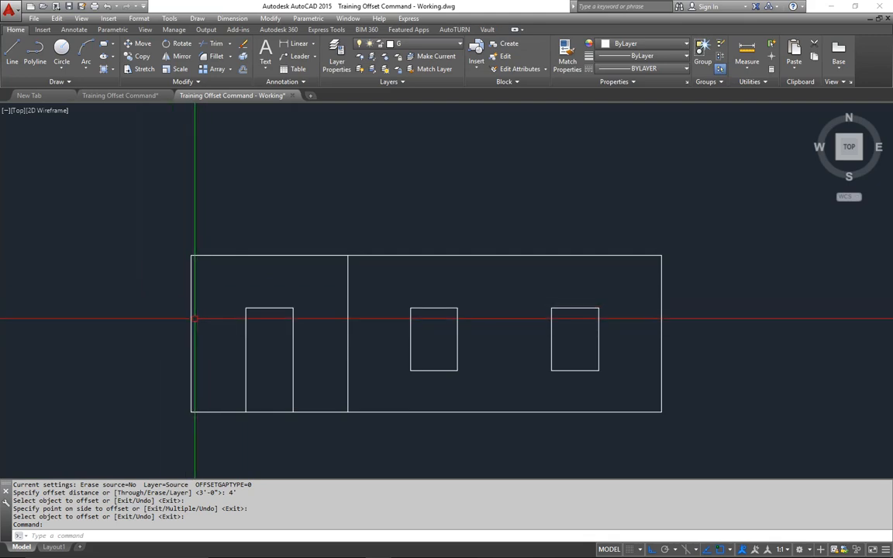
Step: Draw a 12-inch horizontal eave line outward to the left from the upper-left corner of the house wall
{"action": "type", "text": "l"}
{"action": "key", "text": "Return"}
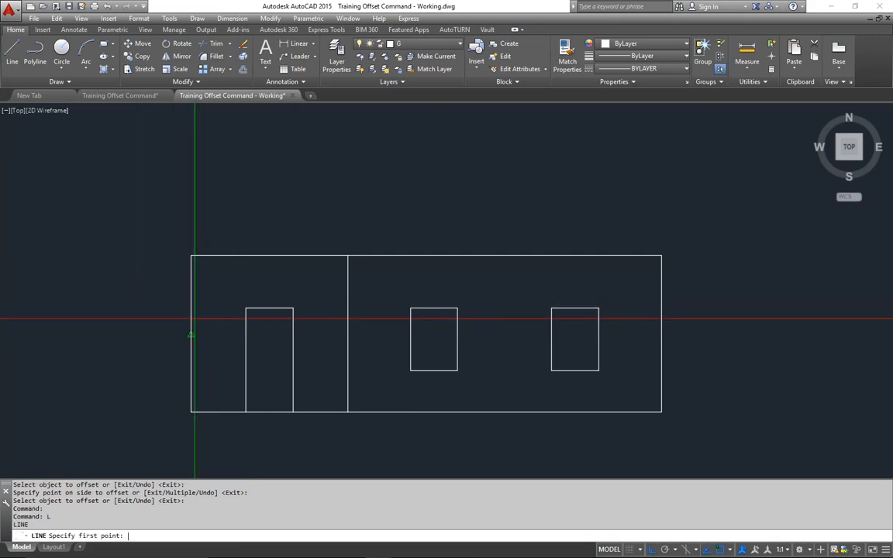
{"action": "left_click", "coordinate": [192, 256]}
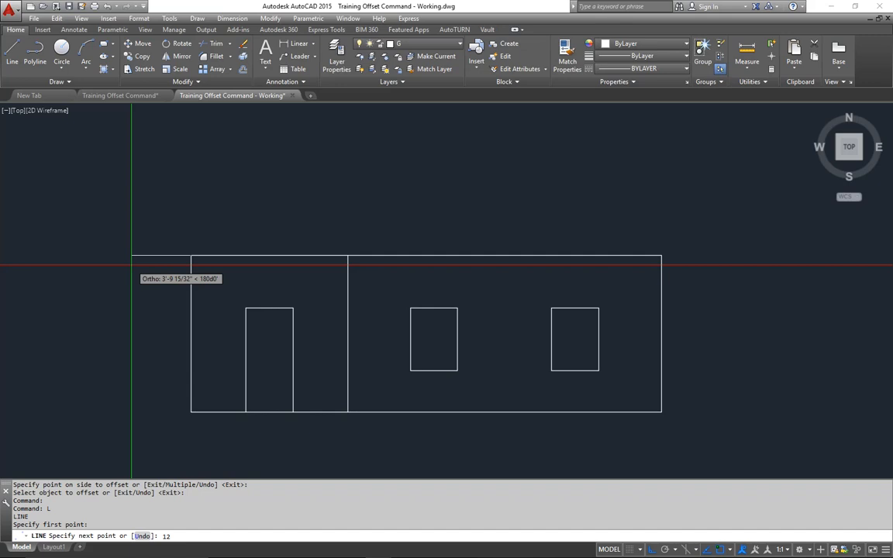
{"action": "type", "text": "12"}
{"action": "key", "text": "Return"}
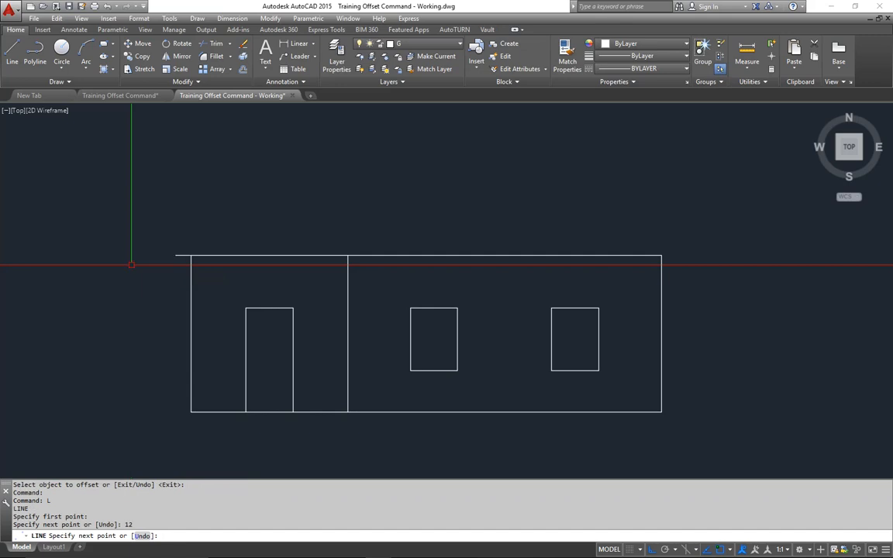
{"action": "key", "text": "Return"}
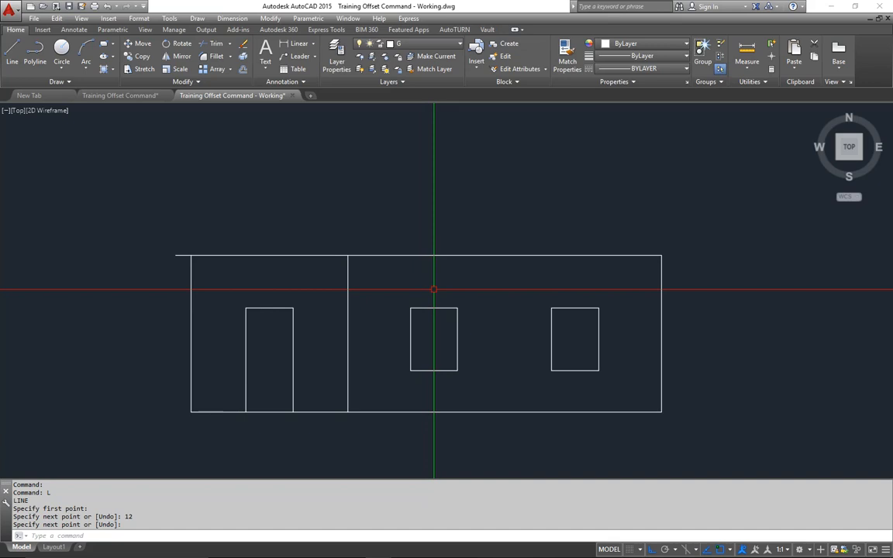
Step: Draw a matching 12-inch horizontal eave line outward to the right from the upper-right corner of the house wall
{"action": "key", "text": "Return"}
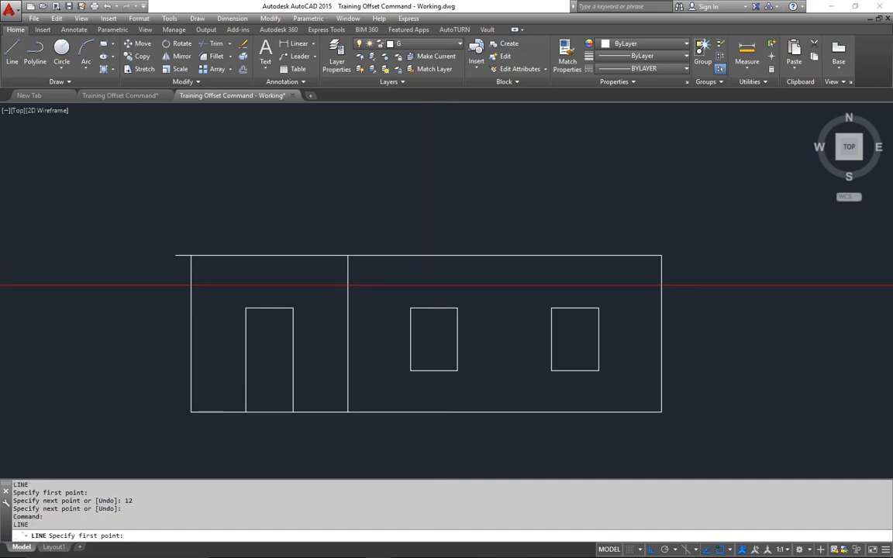
{"action": "left_click", "coordinate": [660, 257]}
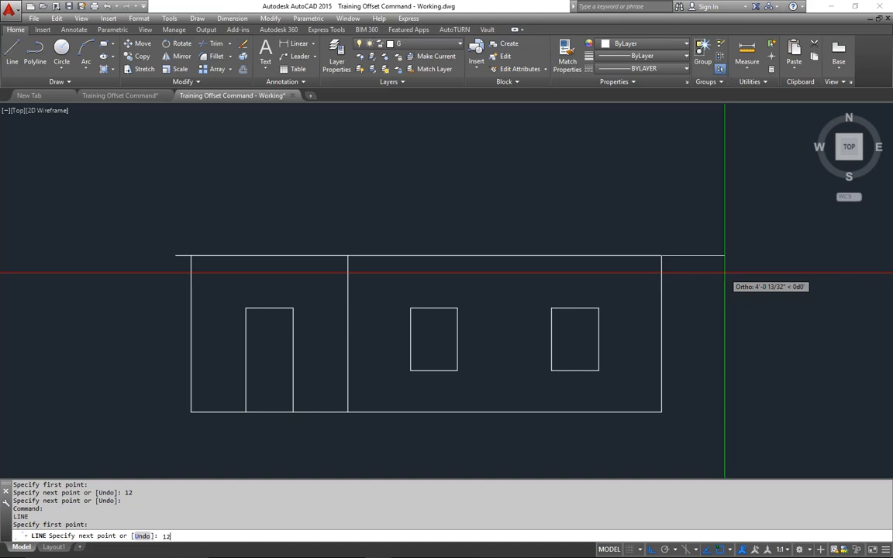
{"action": "key", "text": "Return"}
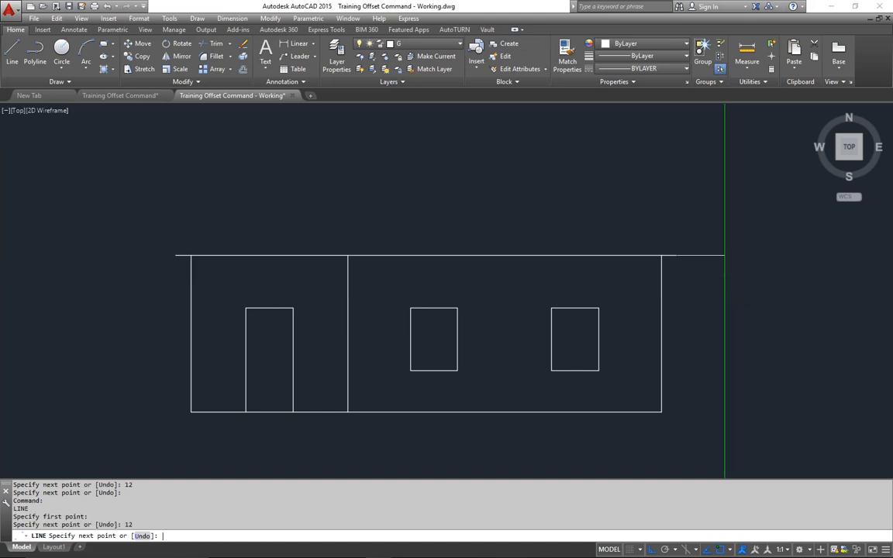
{"action": "key", "text": "Return"}
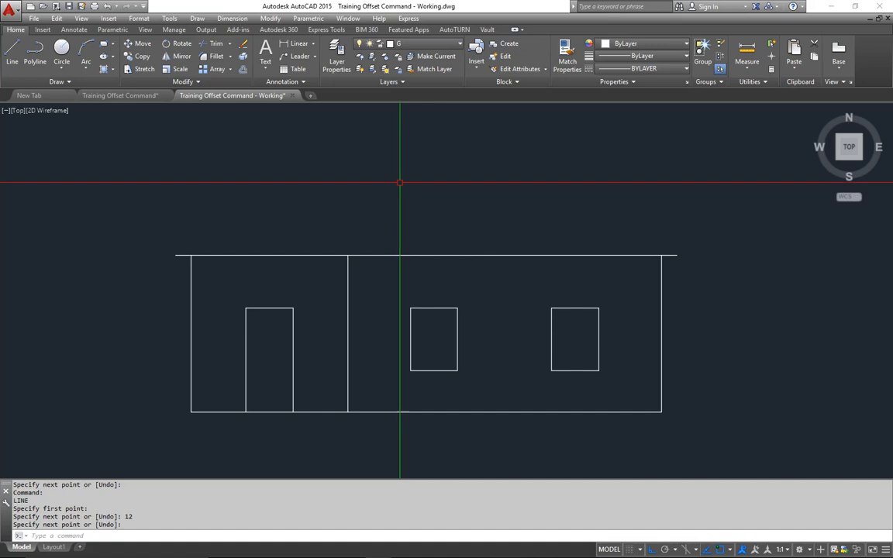
Step: Consult the roof dimensions in Training Offset Command, and draw the gable in the working drawing from the left eave end: @6',6' and @6',-6'
{"action": "left_click", "coordinate": [139, 96]}
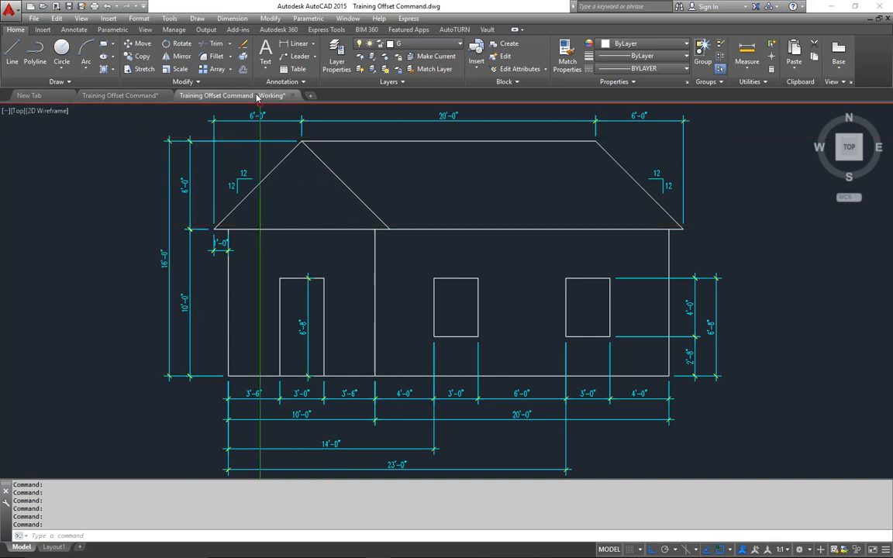
{"action": "left_click", "coordinate": [233, 94]}
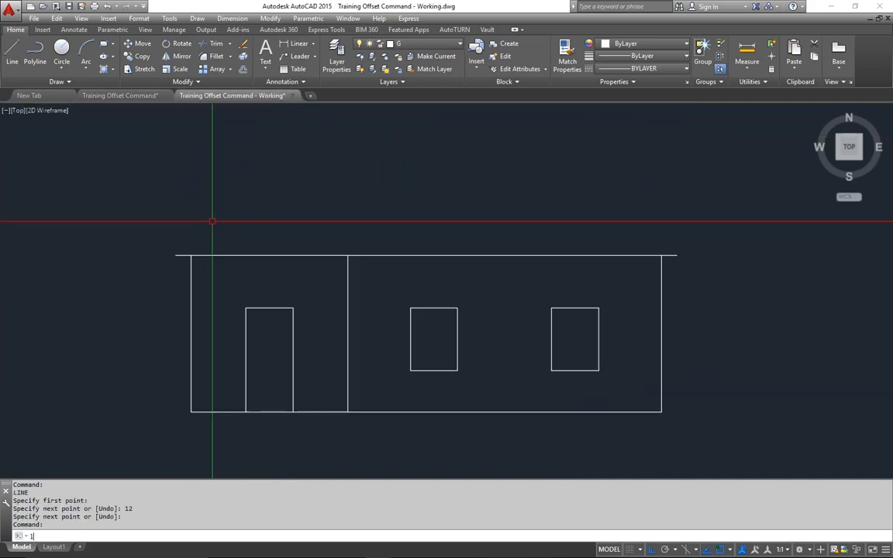
{"action": "key", "text": "Return"}
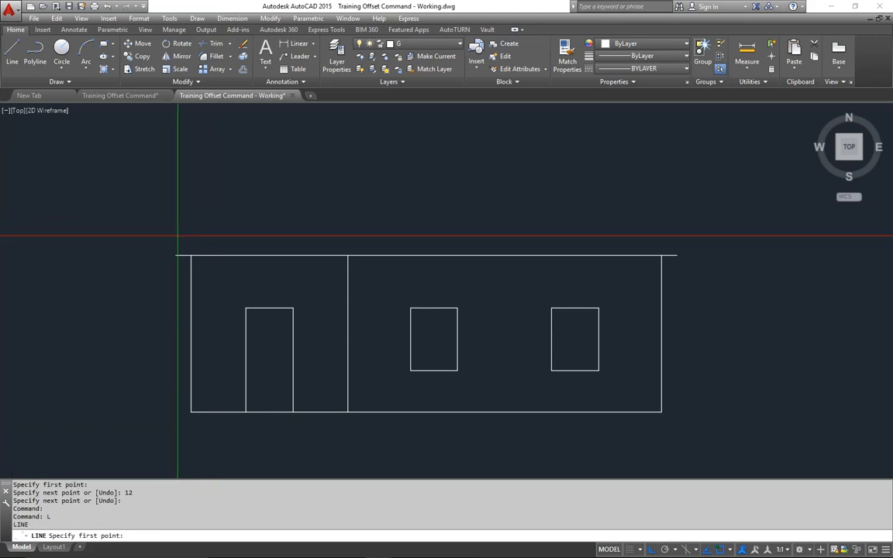
{"action": "left_click", "coordinate": [175, 255]}
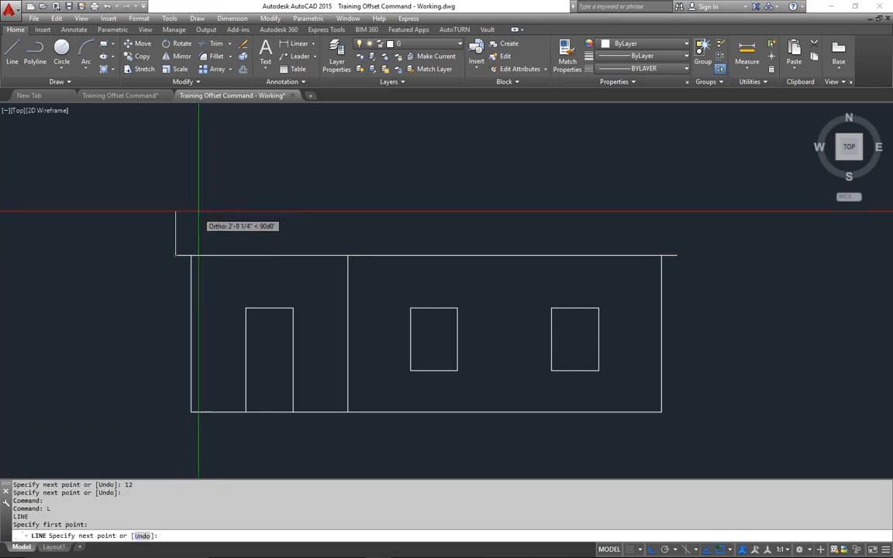
{"action": "type", "text": "@6',6"}
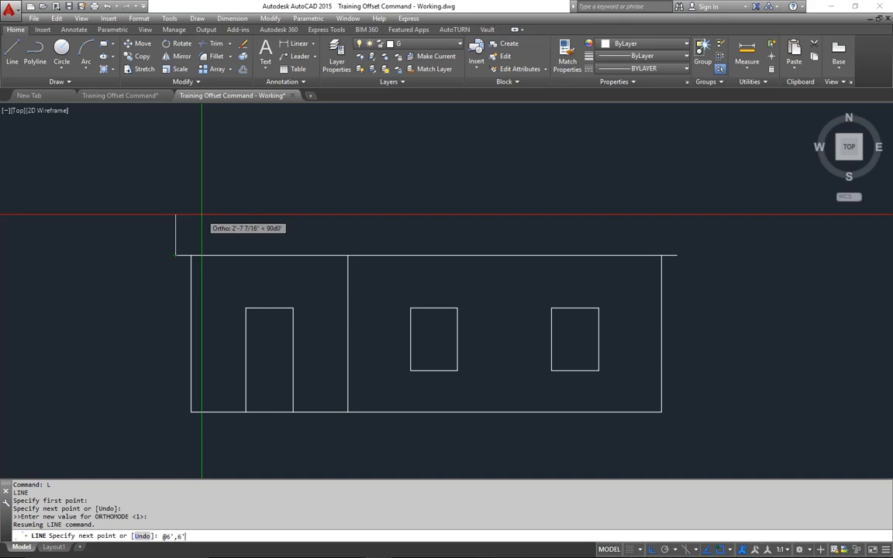
{"action": "key", "text": "Return"}
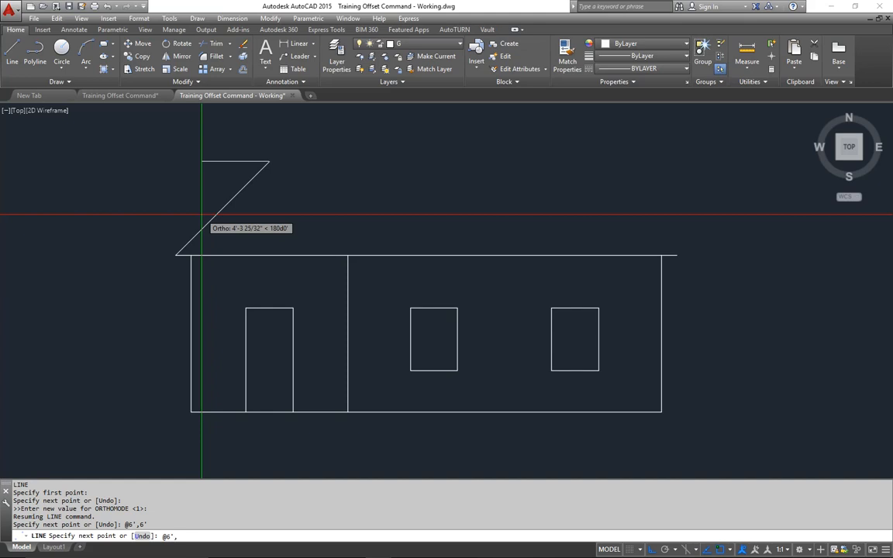
{"action": "key", "text": "Return"}
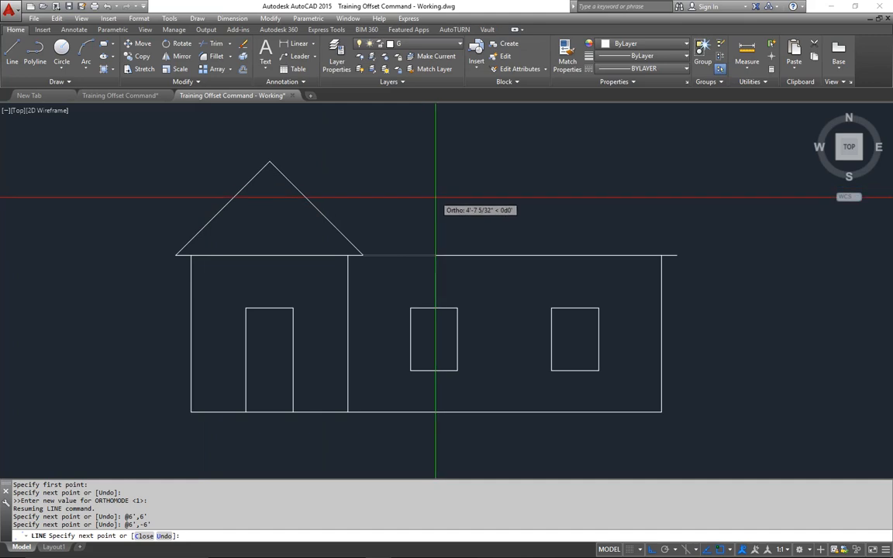
{"action": "key", "text": "Return"}
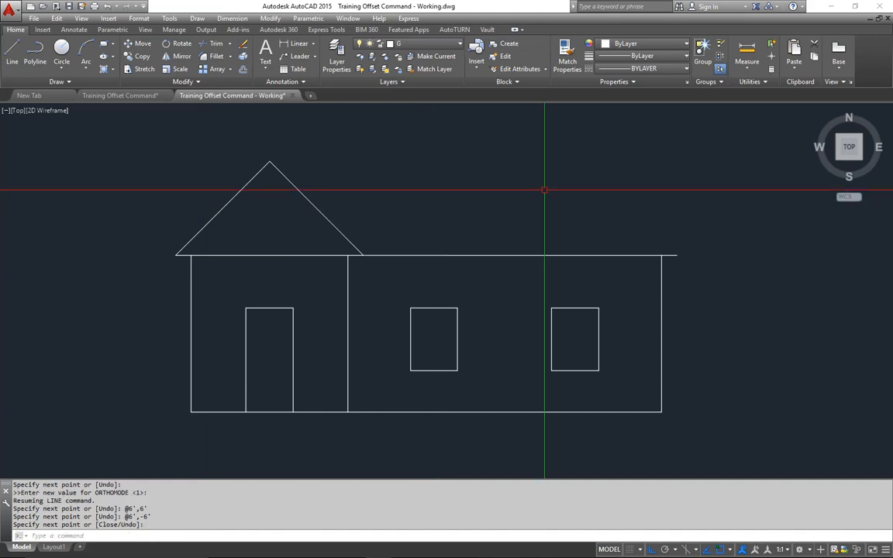
Step: Draw the right roof slope from the right eave end with @-6',6', and continue with the ridge line to the gable peak
{"action": "key", "text": "Return"}
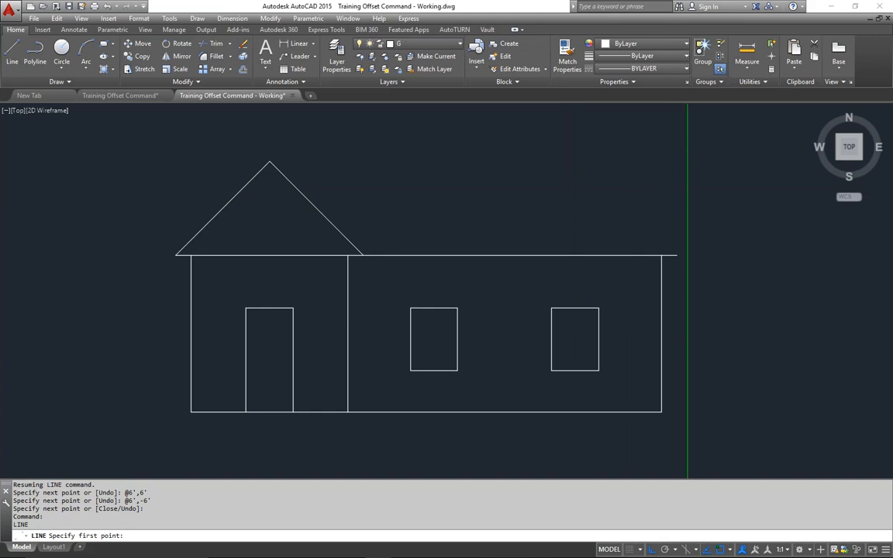
{"action": "left_click", "coordinate": [678, 255]}
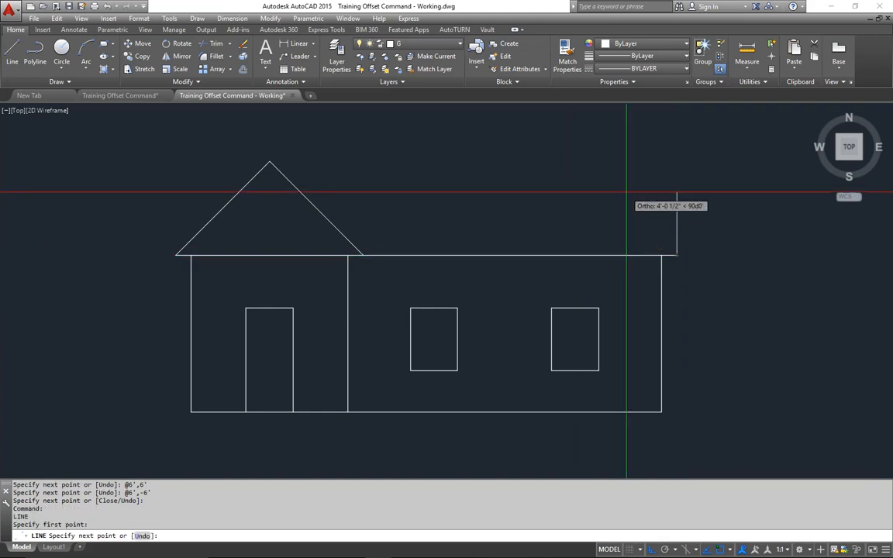
{"action": "type", "text": "@"}
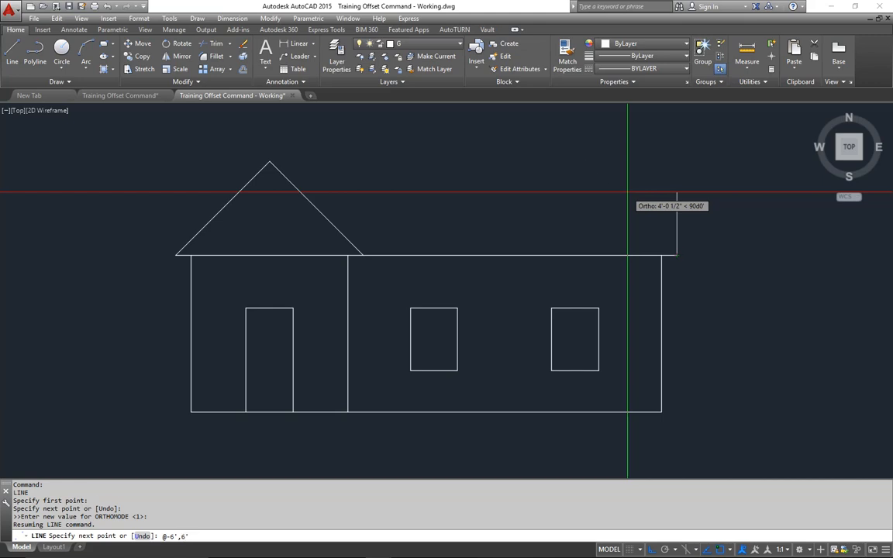
{"action": "type", "text": "-6',6'"}
{"action": "key", "text": "Return"}
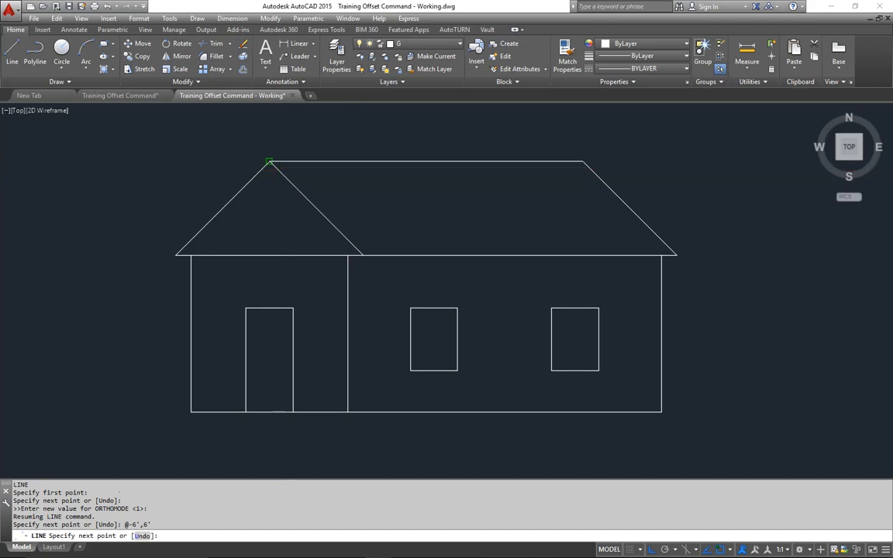
{"action": "left_click", "coordinate": [280, 168]}
{"action": "key", "text": "Return"}
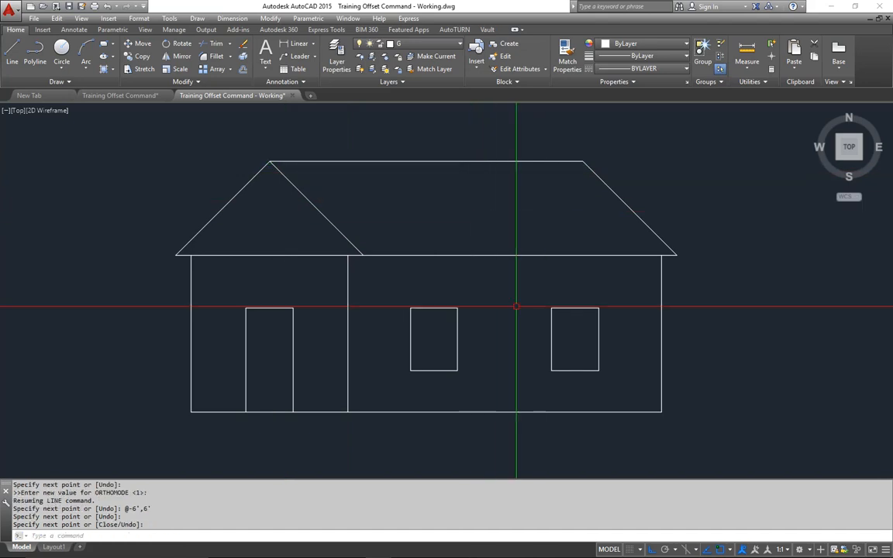